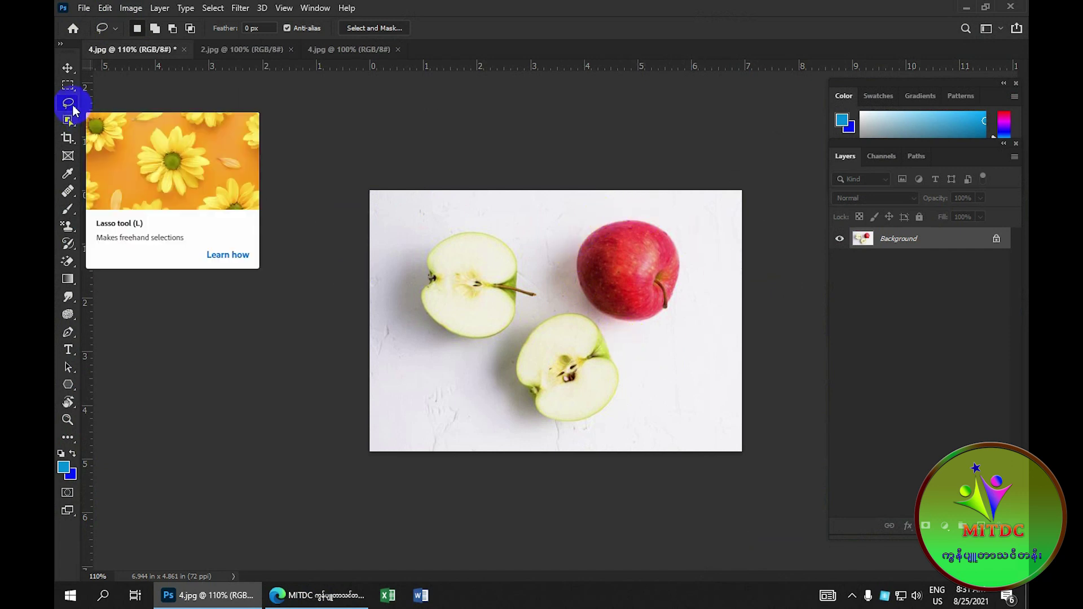
Step: Select the whole red apple by drawing a freehand Lasso outline around it
{"action": "right_click", "coordinate": [75, 107]}
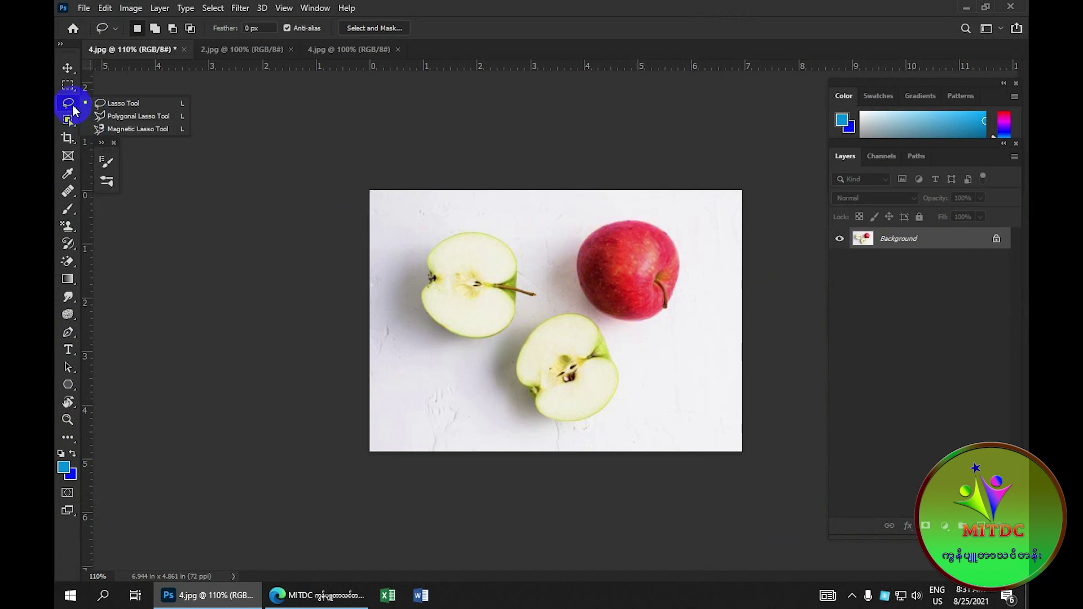
{"action": "left_click", "coordinate": [126, 104]}
{"action": "mouse_move", "coordinate": [567, 250]}
{"action": "left_mouse_down"}
{"action": "mouse_move", "coordinate": [651, 211]}
{"action": "mouse_move", "coordinate": [699, 299]}
{"action": "mouse_move", "coordinate": [595, 329]}
{"action": "mouse_move", "coordinate": [570, 254]}
{"action": "left_mouse_up"}
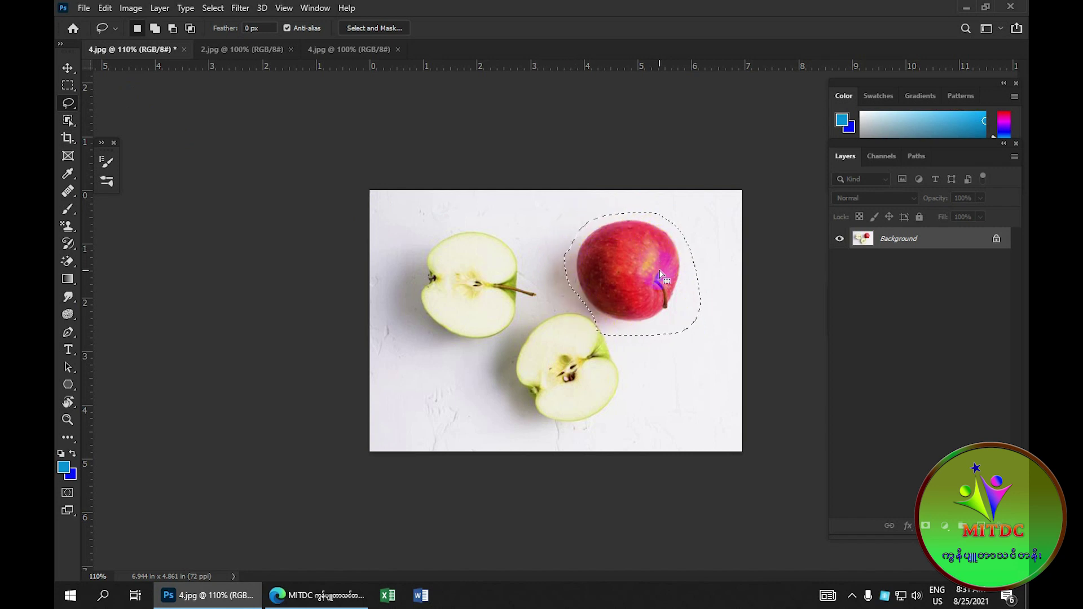
{"action": "left_click", "coordinate": [632, 210]}
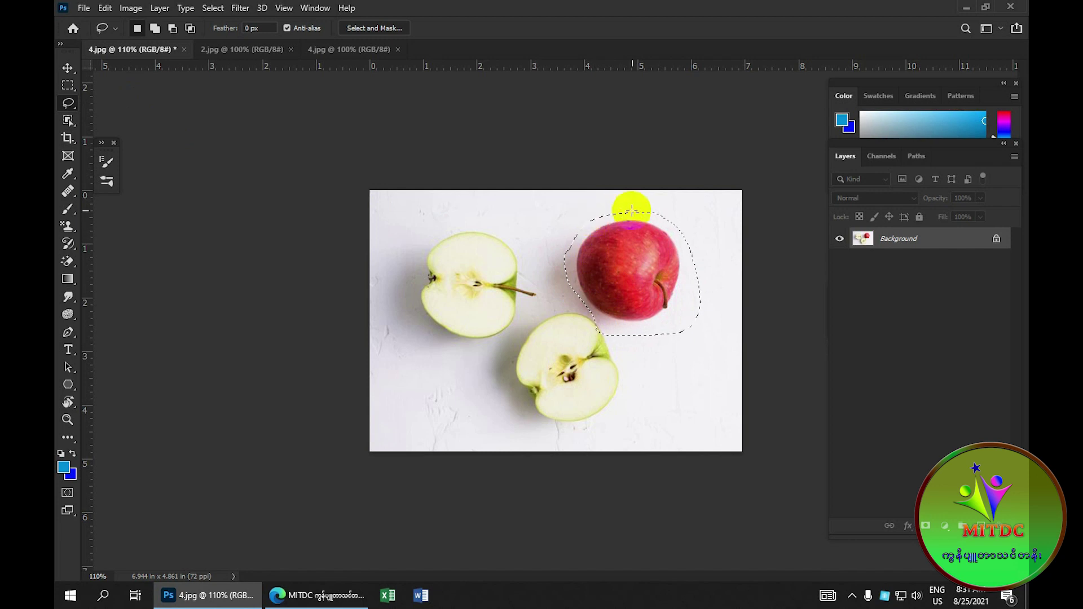
Step: Cut the selected red apple and paste it back, placing the pasted piece over the upper-left apple half
{"action": "left_click", "coordinate": [105, 9]}
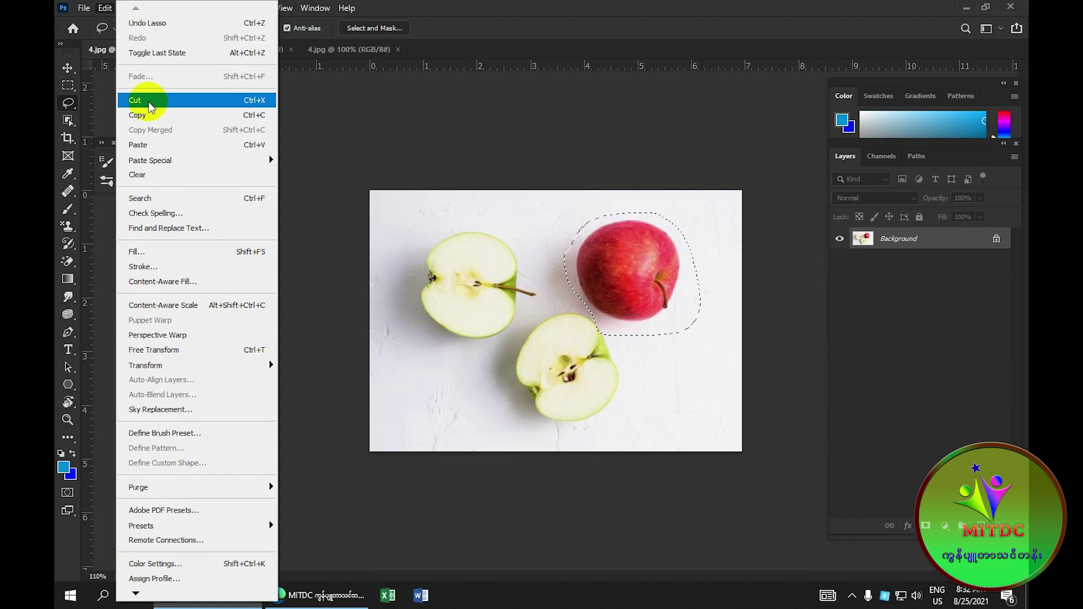
{"action": "left_click", "coordinate": [207, 102]}
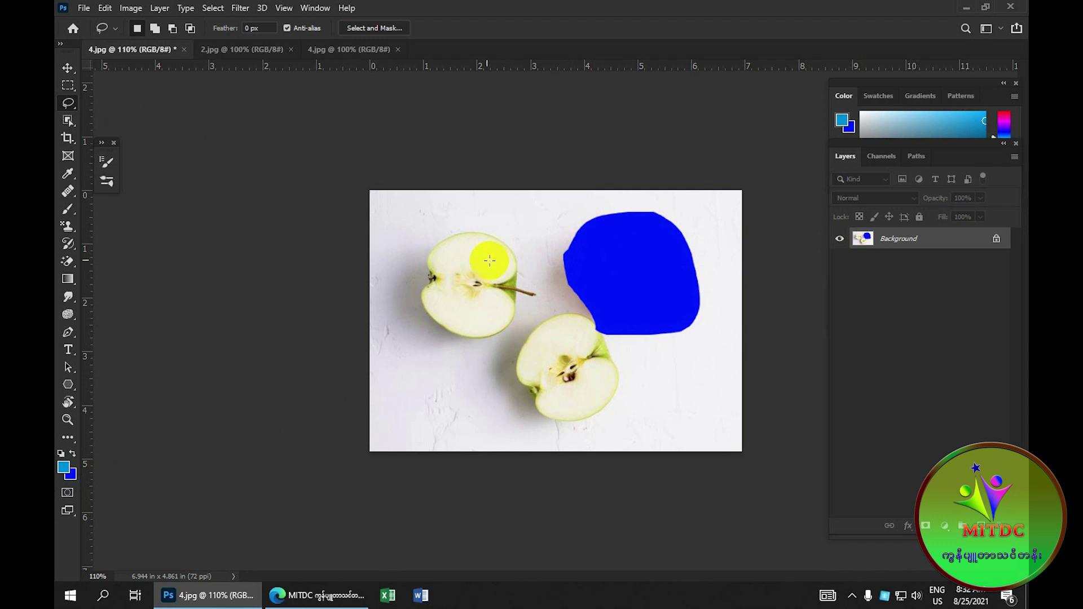
{"action": "left_click", "coordinate": [107, 11]}
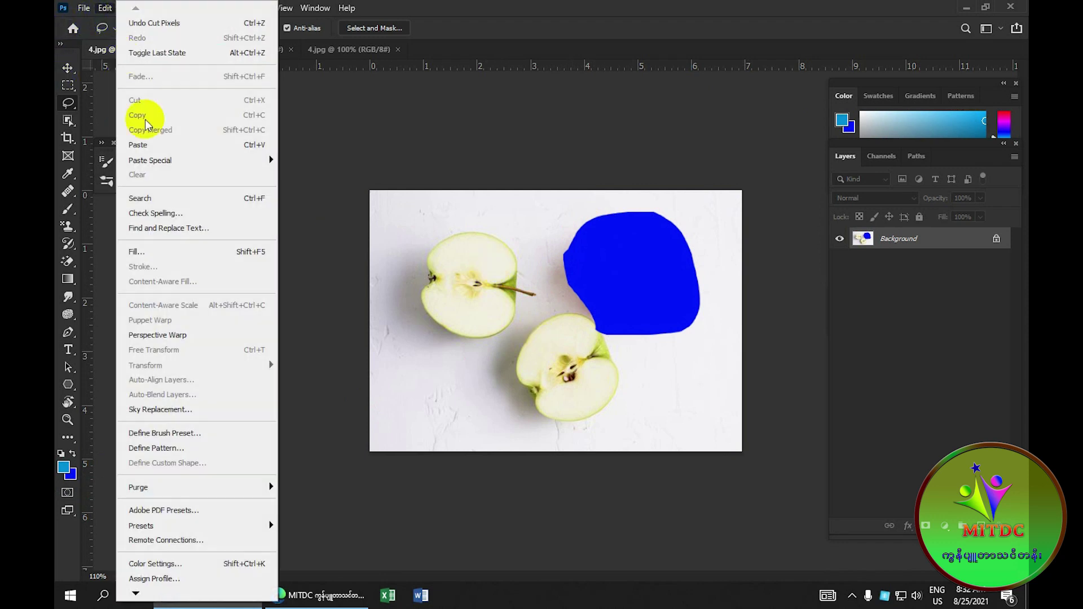
{"action": "left_click", "coordinate": [163, 149]}
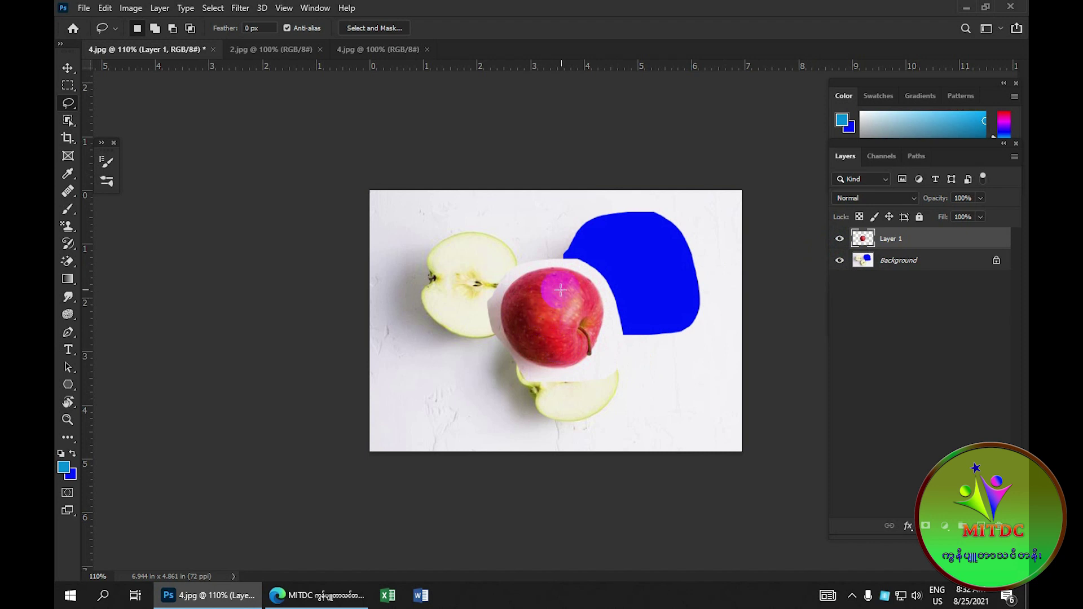
{"action": "left_click", "coordinate": [69, 69]}
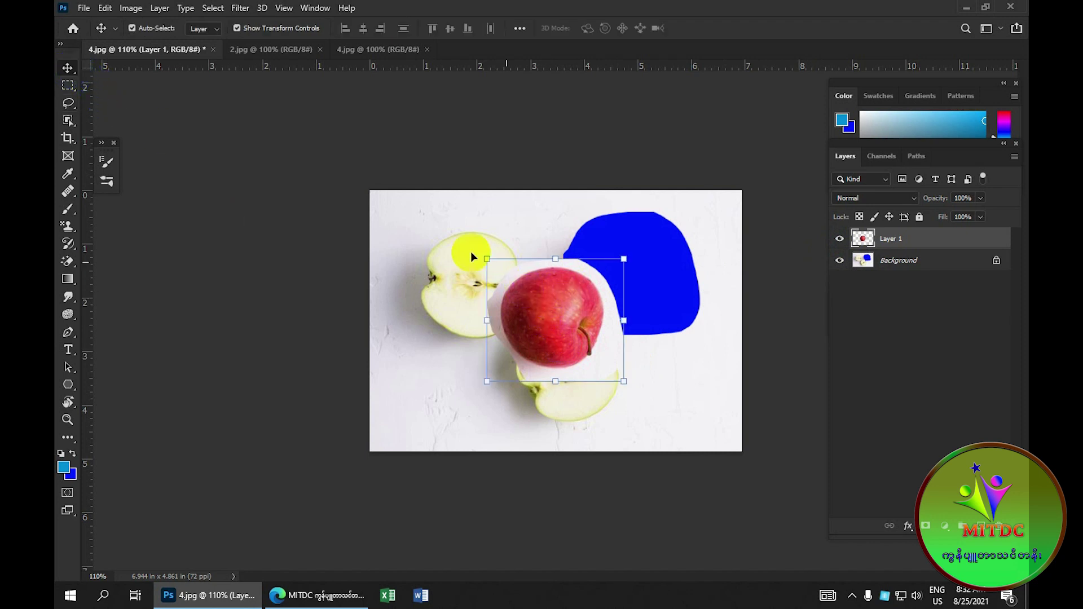
{"action": "left_click_drag", "start_coordinate": [570, 284], "coordinate": [486, 326]}
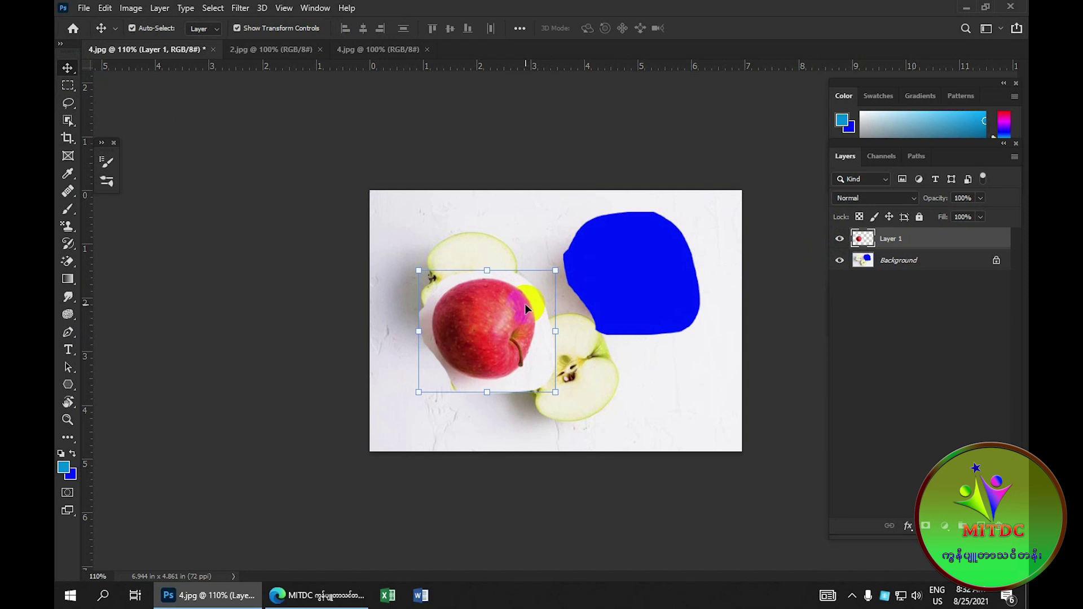
Step: Undo the move, paste and cut of the red apple, and clear the selection
{"action": "key", "text": "ctrl"}
{"action": "key", "text": "ctrl+z"}
{"action": "key", "text": "ctrl+z"}
{"action": "key", "text": "ctrl+z"}
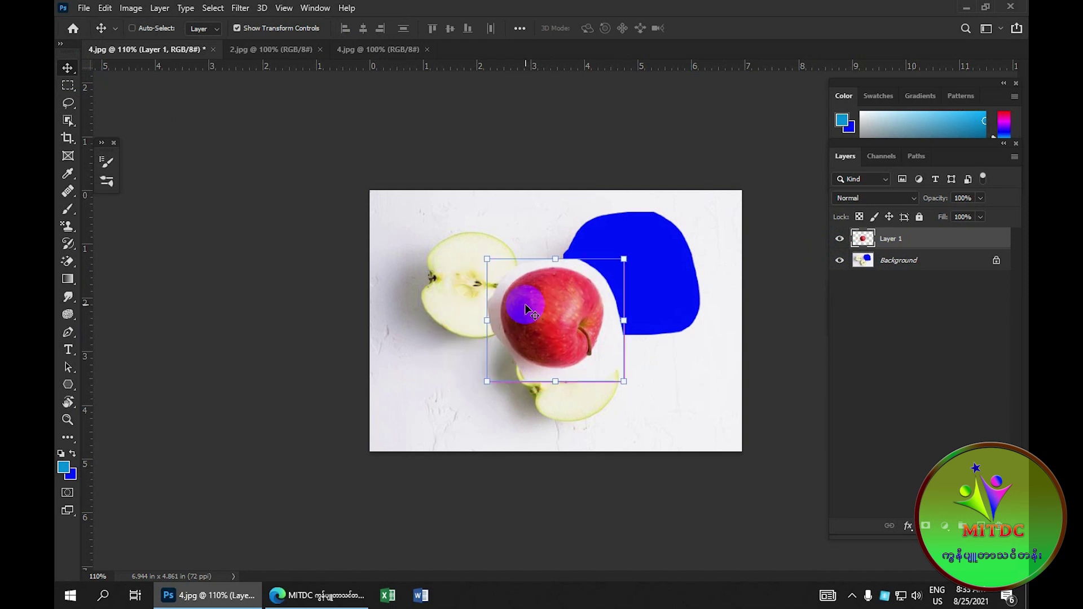
{"action": "key", "text": "ctrl+z"}
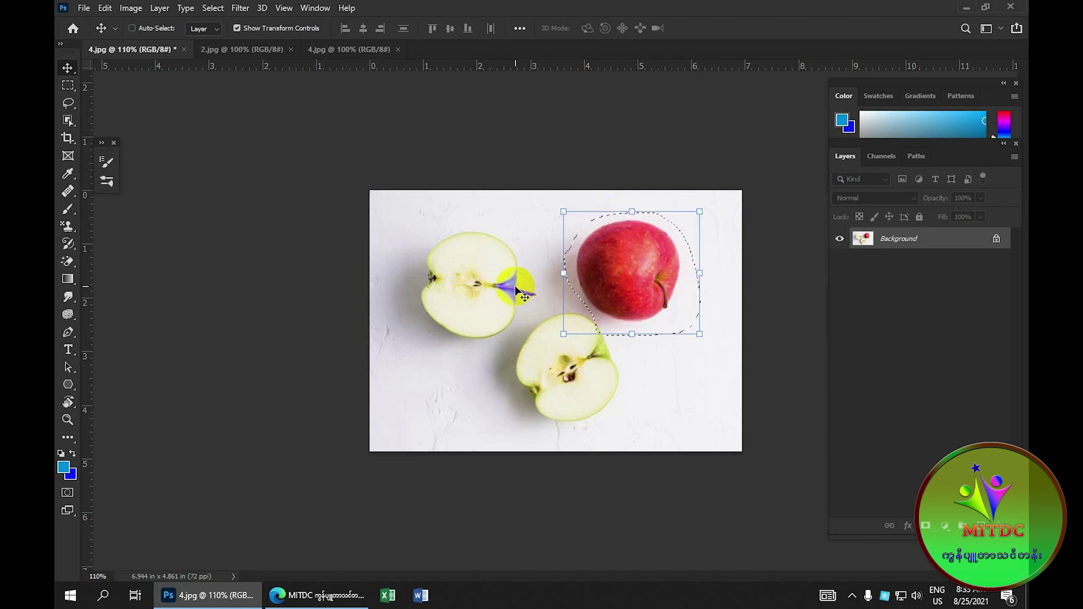
{"action": "key", "text": "ctrl+d"}
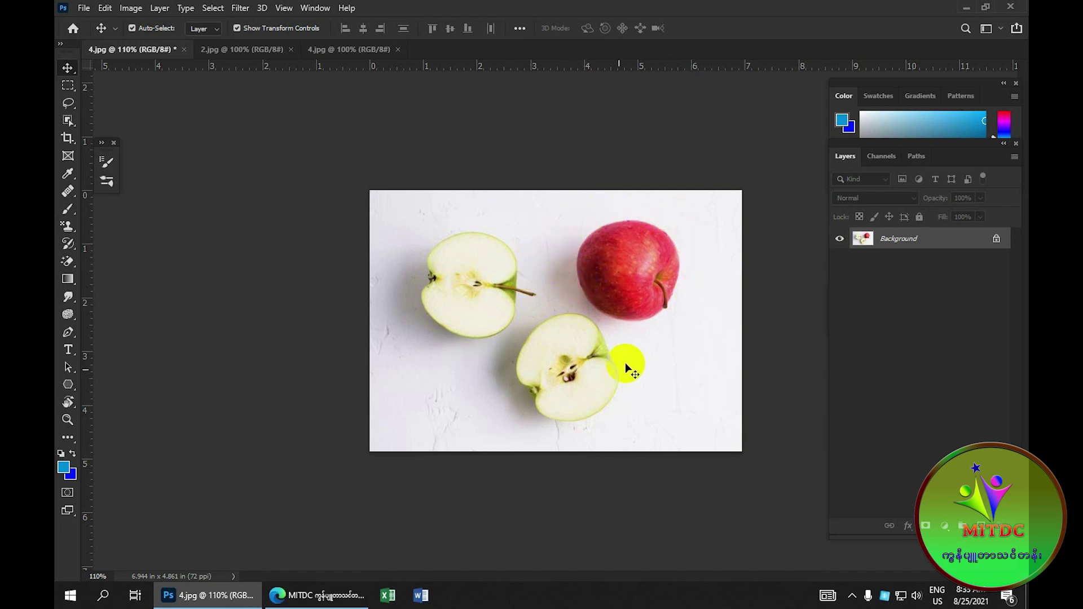
Step: Set the background colour to bright yellow in the Color Picker
{"action": "left_click", "coordinate": [74, 479]}
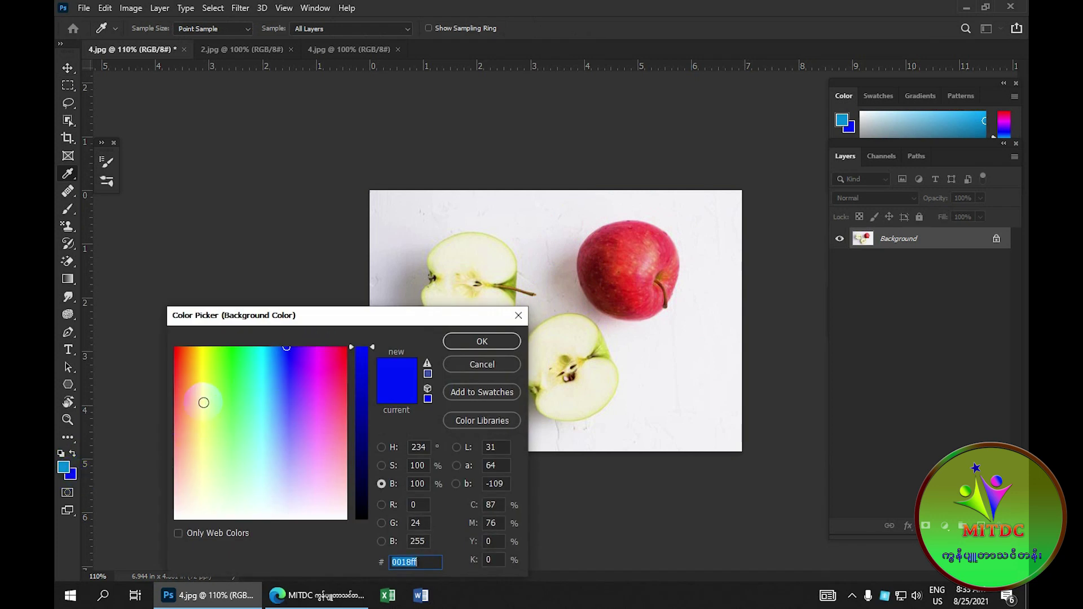
{"action": "left_click", "coordinate": [207, 393]}
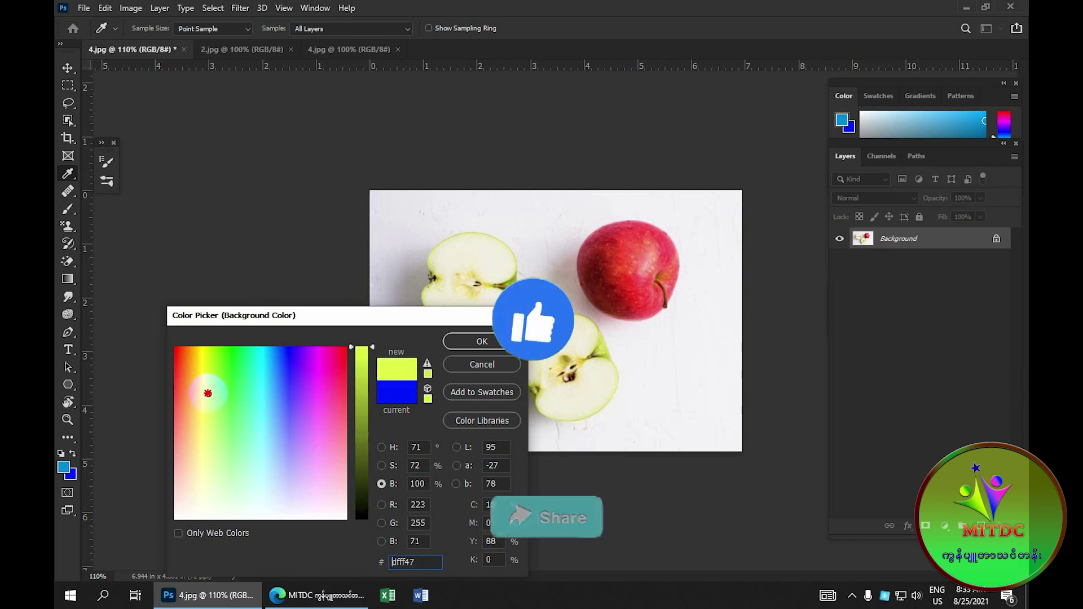
{"action": "left_click_drag", "start_coordinate": [207, 393], "coordinate": [201, 346]}
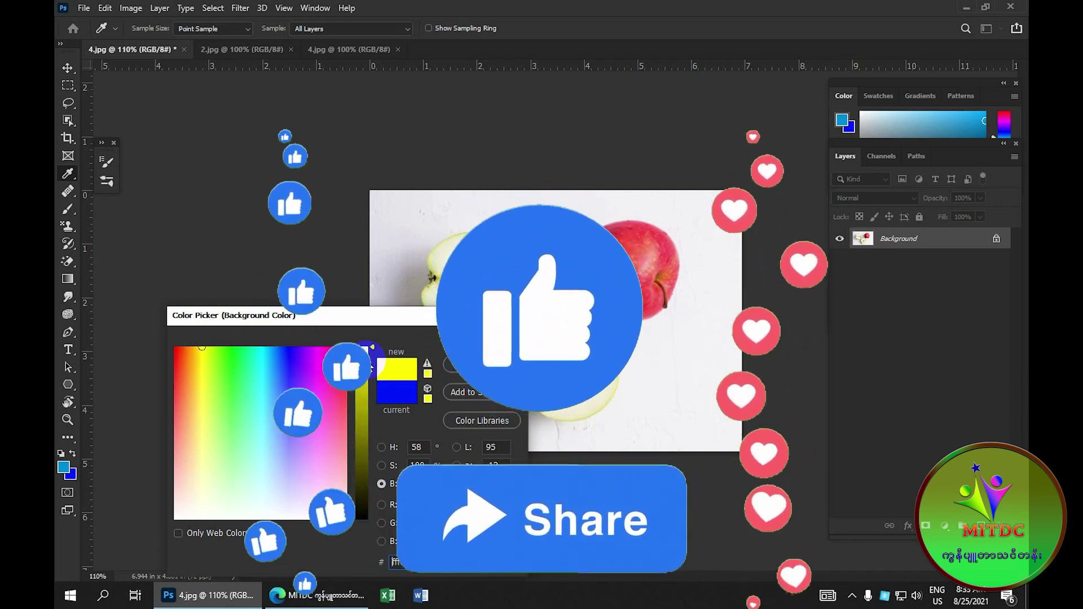
{"action": "left_click", "coordinate": [472, 365]}
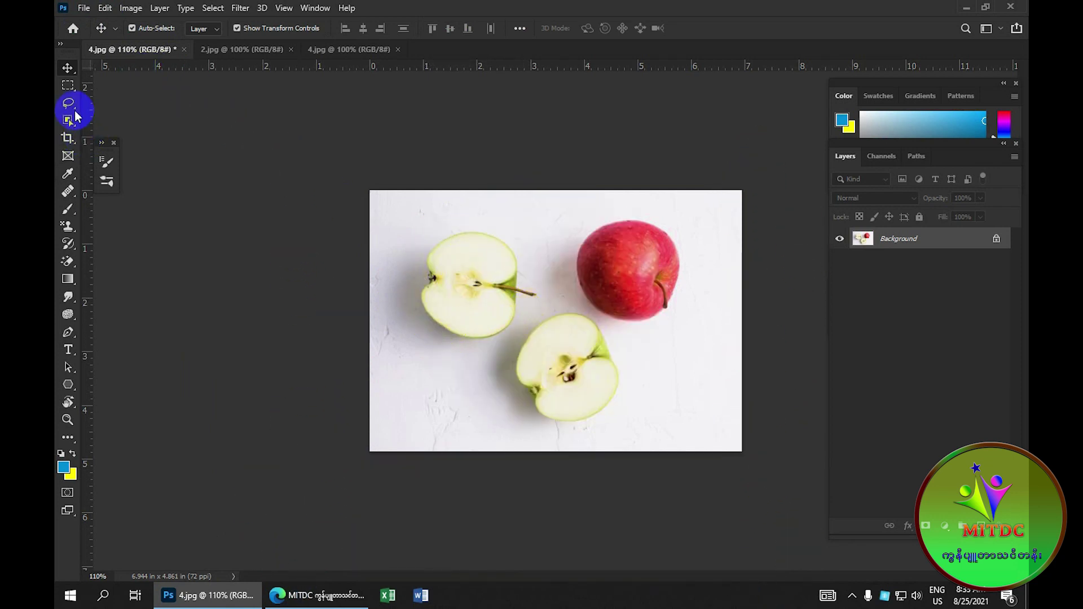
Step: Select the upper-left apple half, including its stem, with a freehand Lasso outline
{"action": "left_click_drag", "start_coordinate": [70, 107], "coordinate": [117, 106]}
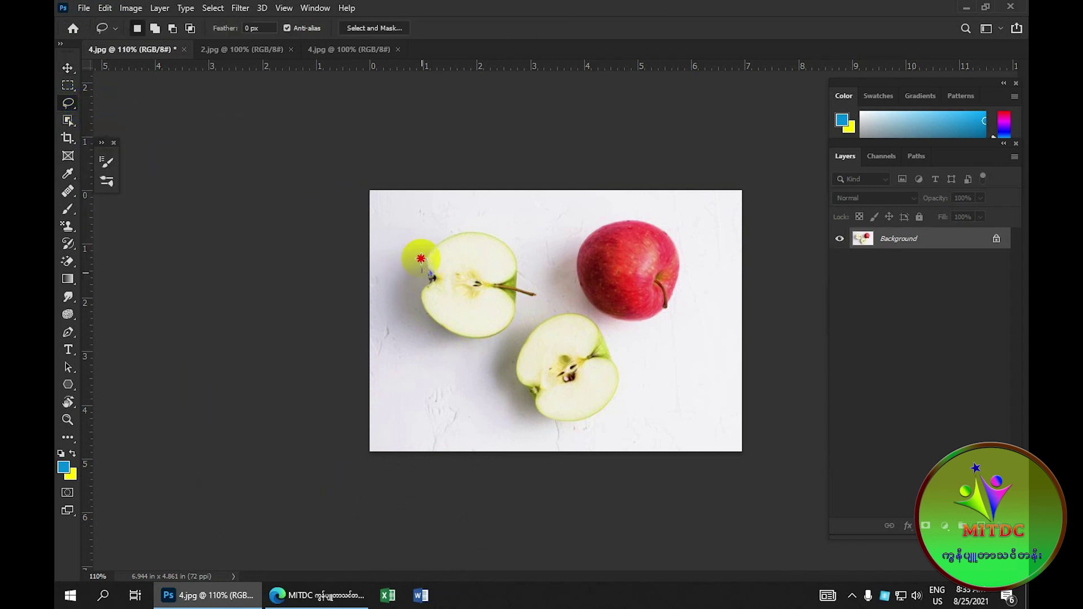
{"action": "mouse_move", "coordinate": [420, 258]}
{"action": "left_mouse_down"}
{"action": "mouse_move", "coordinate": [454, 226]}
{"action": "mouse_move", "coordinate": [501, 226]}
{"action": "mouse_move", "coordinate": [526, 241]}
{"action": "mouse_move", "coordinate": [526, 285]}
{"action": "mouse_move", "coordinate": [540, 285]}
{"action": "mouse_move", "coordinate": [543, 299]}
{"action": "mouse_move", "coordinate": [519, 299]}
{"action": "mouse_move", "coordinate": [521, 320]}
{"action": "mouse_move", "coordinate": [495, 341]}
{"action": "mouse_move", "coordinate": [432, 329]}
{"action": "left_mouse_up"}
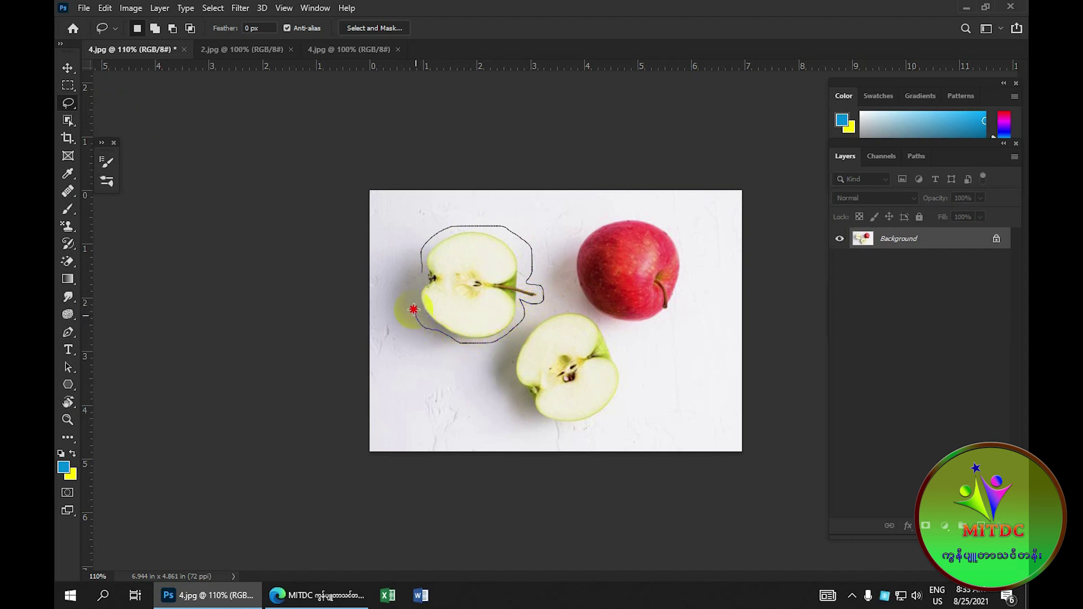
{"action": "left_click_drag", "start_coordinate": [419, 273], "coordinate": [424, 275]}
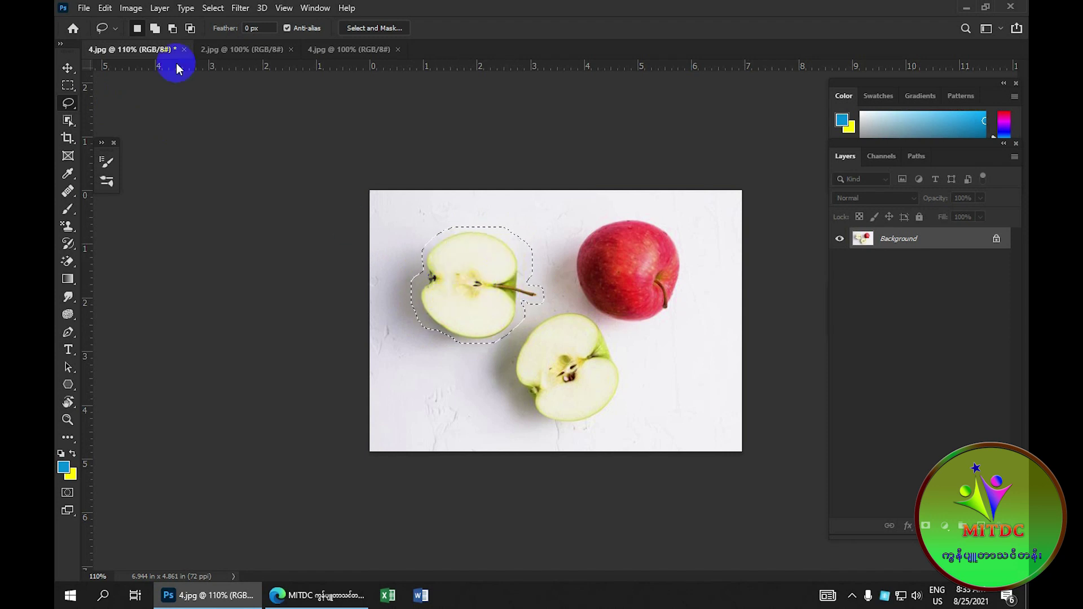
Step: Copy the selected apple half and paste it as a new layer
{"action": "left_click", "coordinate": [105, 8]}
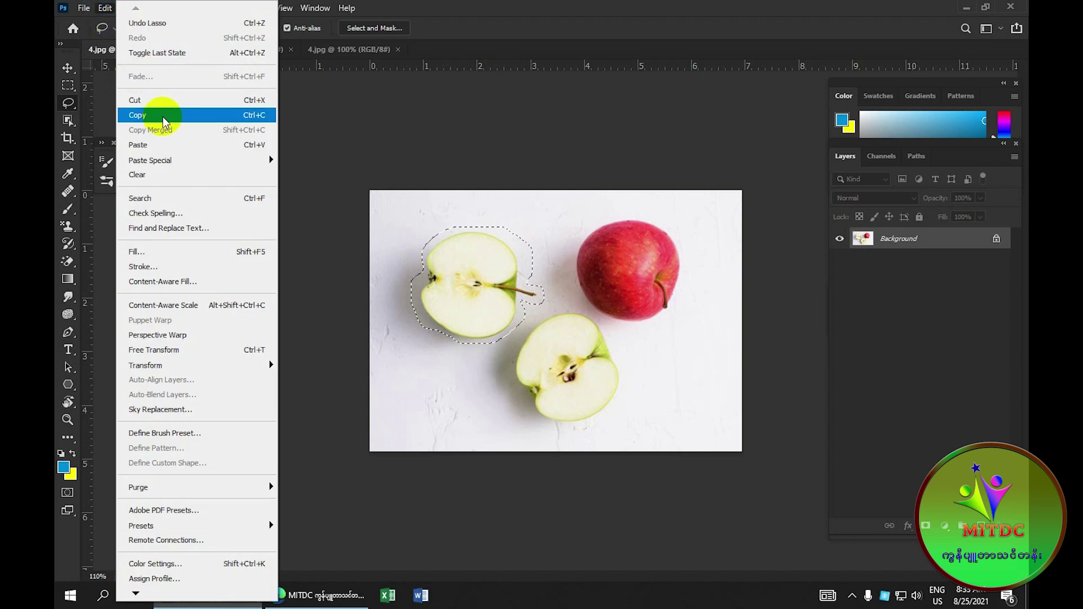
{"action": "left_click", "coordinate": [165, 122]}
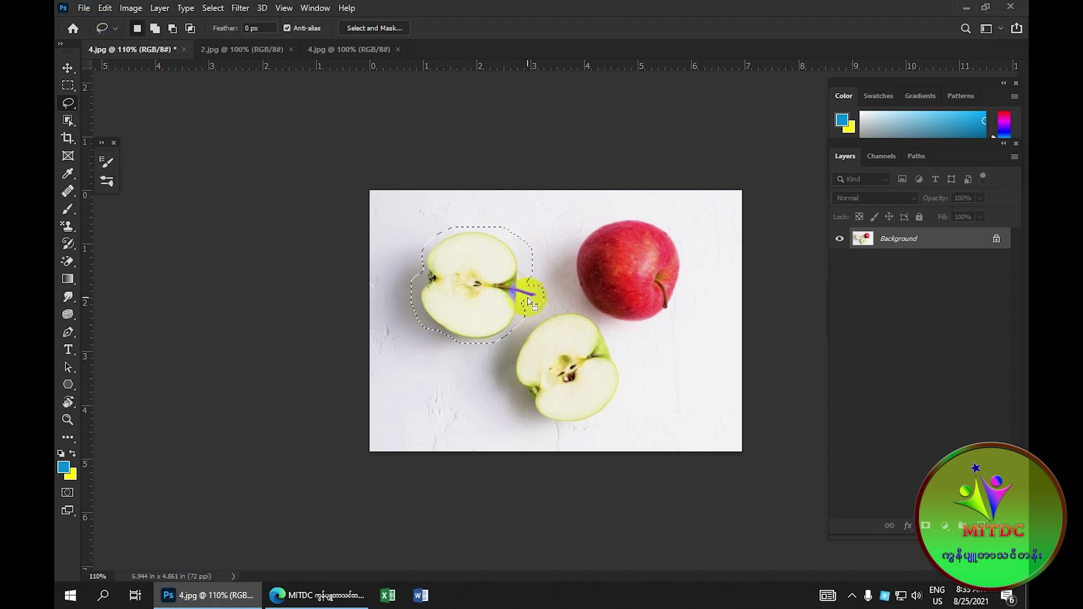
{"action": "left_click_drag", "start_coordinate": [529, 302], "coordinate": [523, 307]}
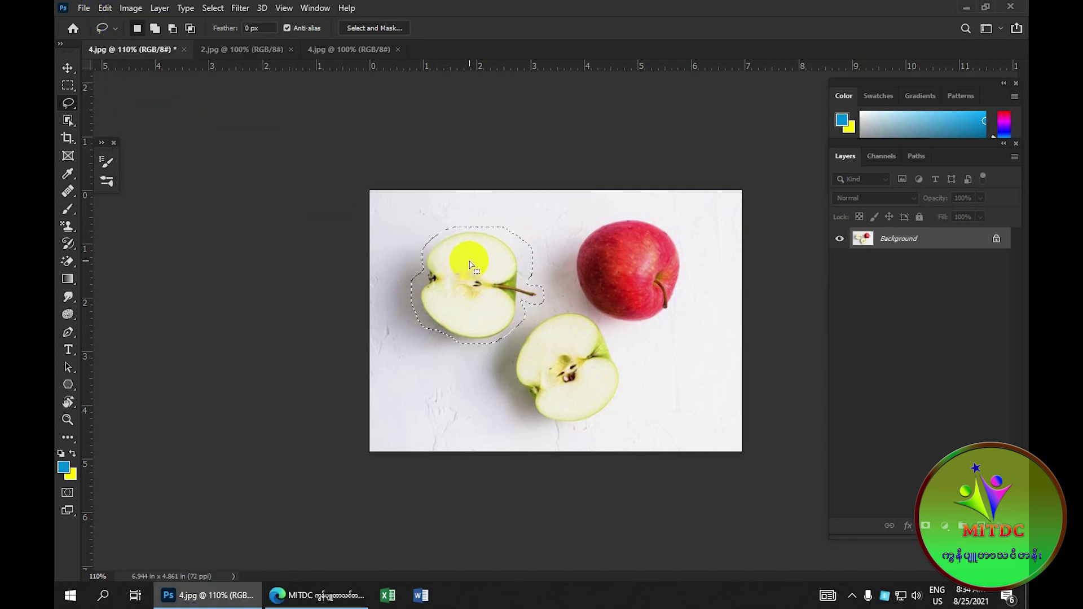
{"action": "left_click", "coordinate": [112, 12]}
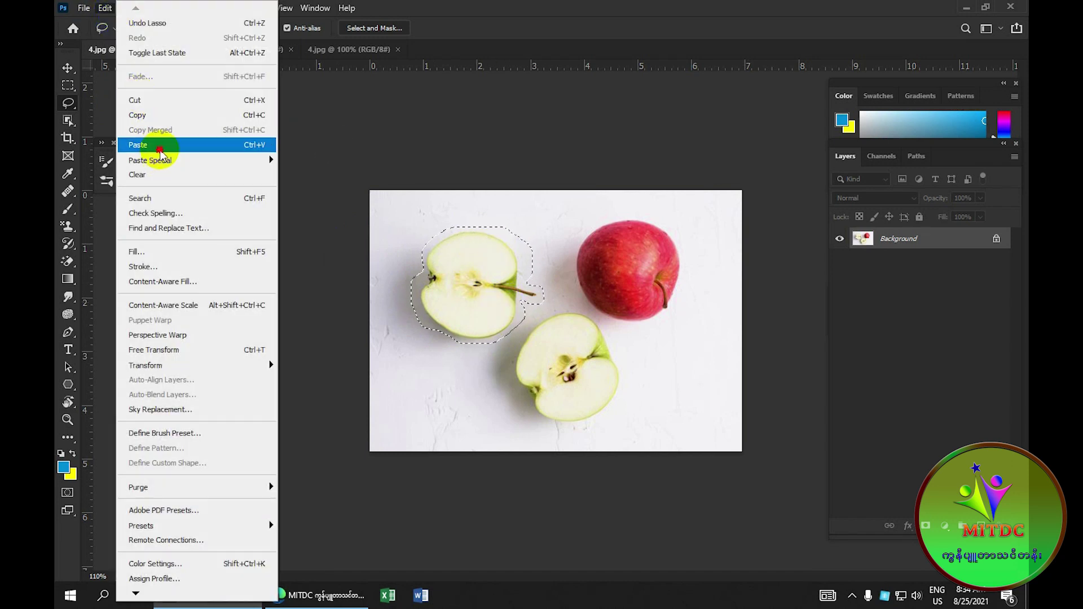
{"action": "left_click", "coordinate": [160, 148]}
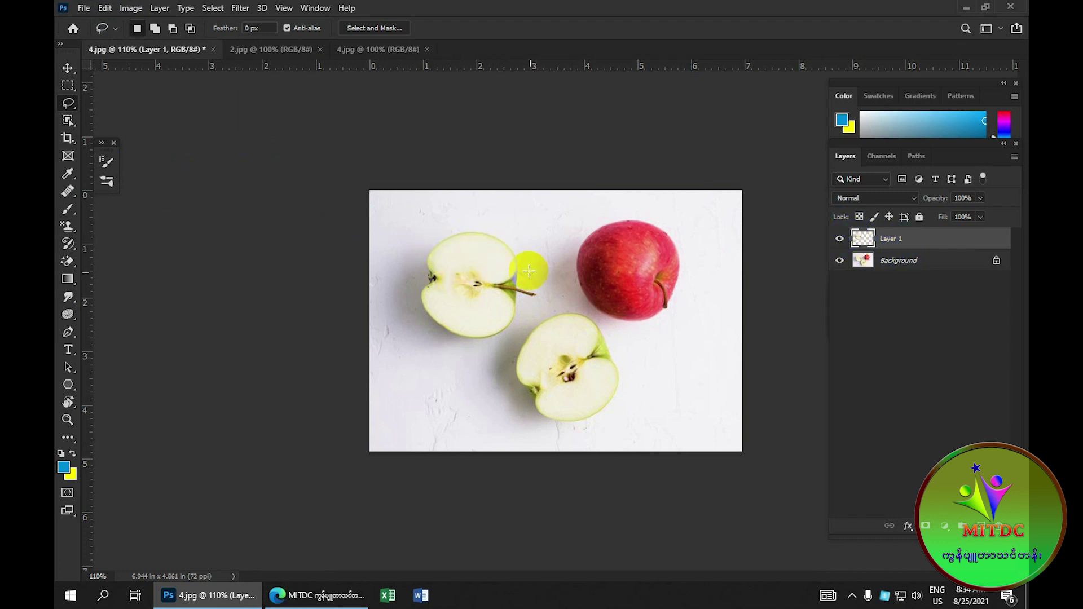
Step: Scale the pasted apple half to about 73% and place it in the lower-left corner of the photo
{"action": "left_click", "coordinate": [68, 67]}
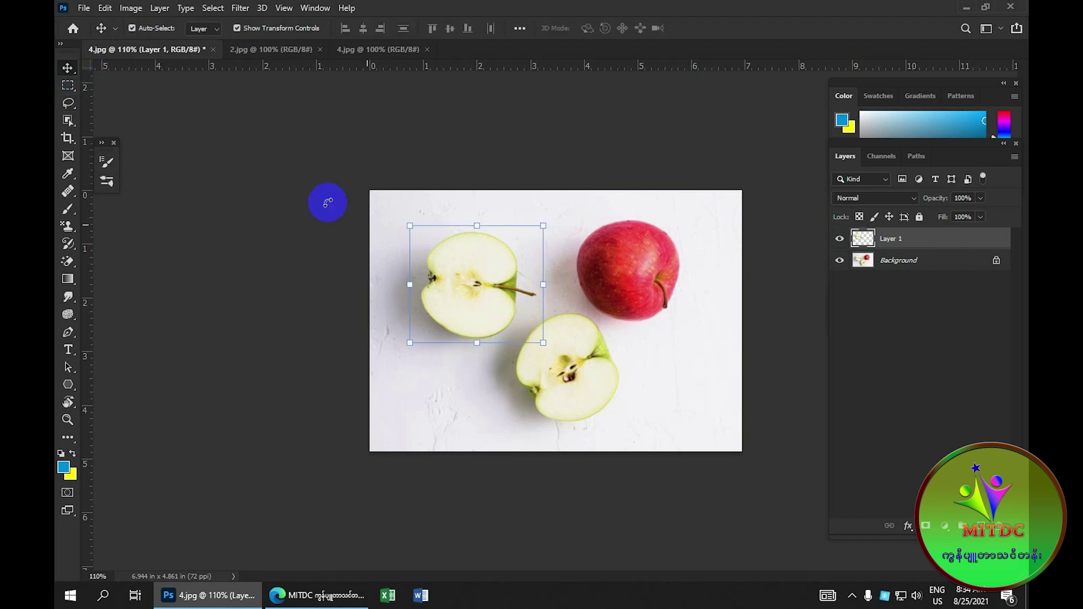
{"action": "left_click_drag", "start_coordinate": [487, 271], "coordinate": [473, 345]}
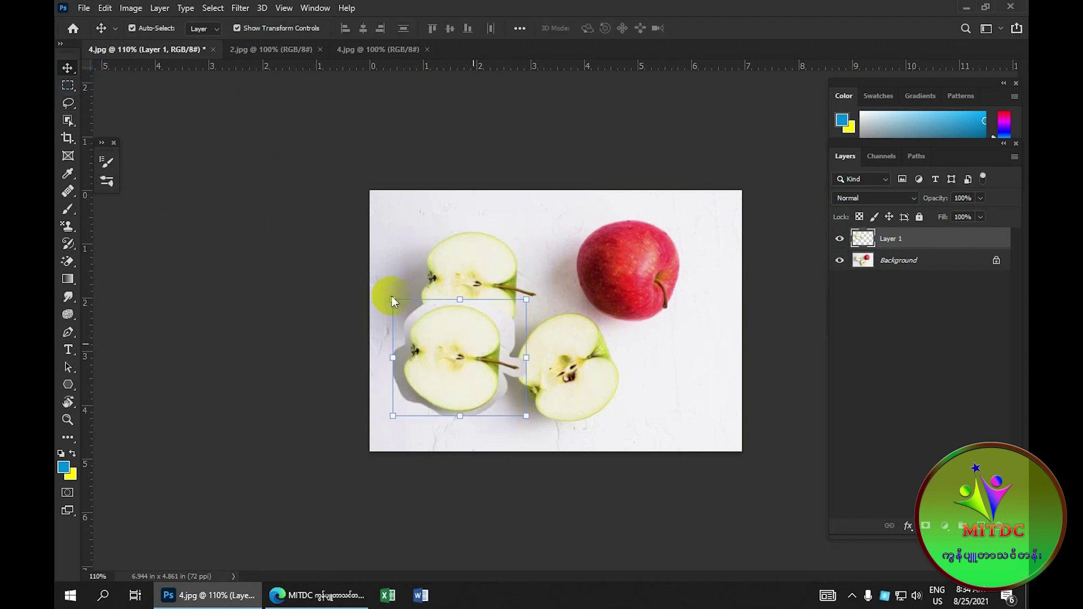
{"action": "left_click_drag", "start_coordinate": [391, 298], "coordinate": [420, 338]}
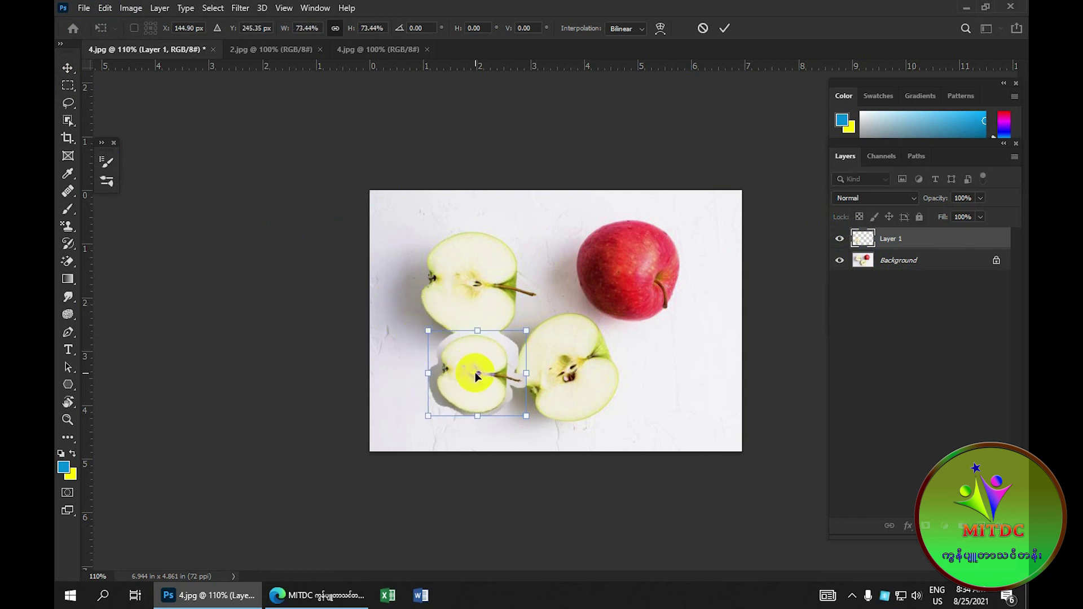
{"action": "left_click_drag", "start_coordinate": [475, 371], "coordinate": [430, 385]}
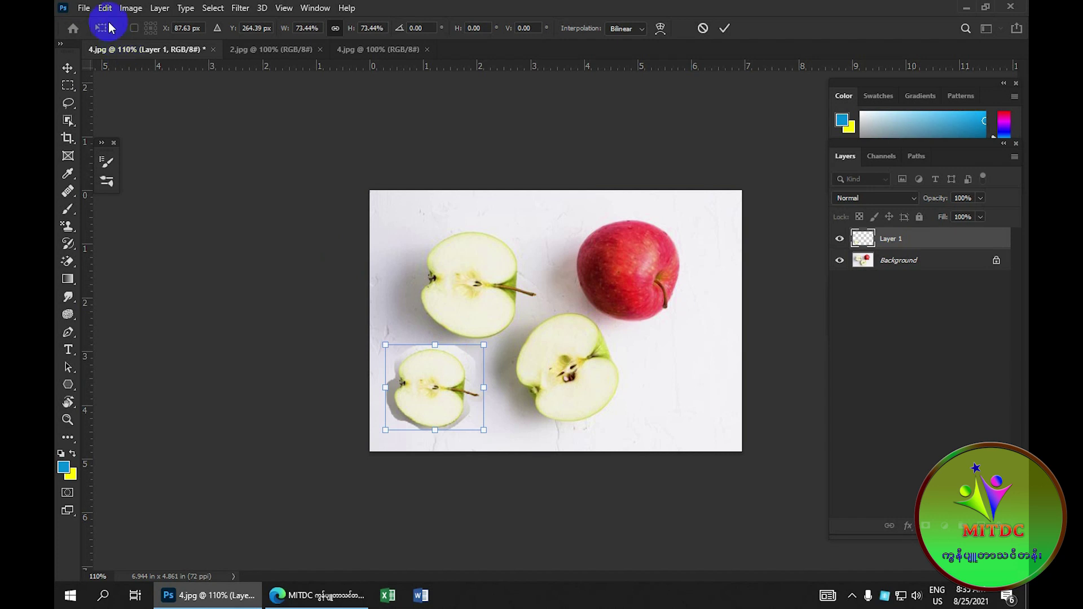
{"action": "left_click", "coordinate": [104, 12]}
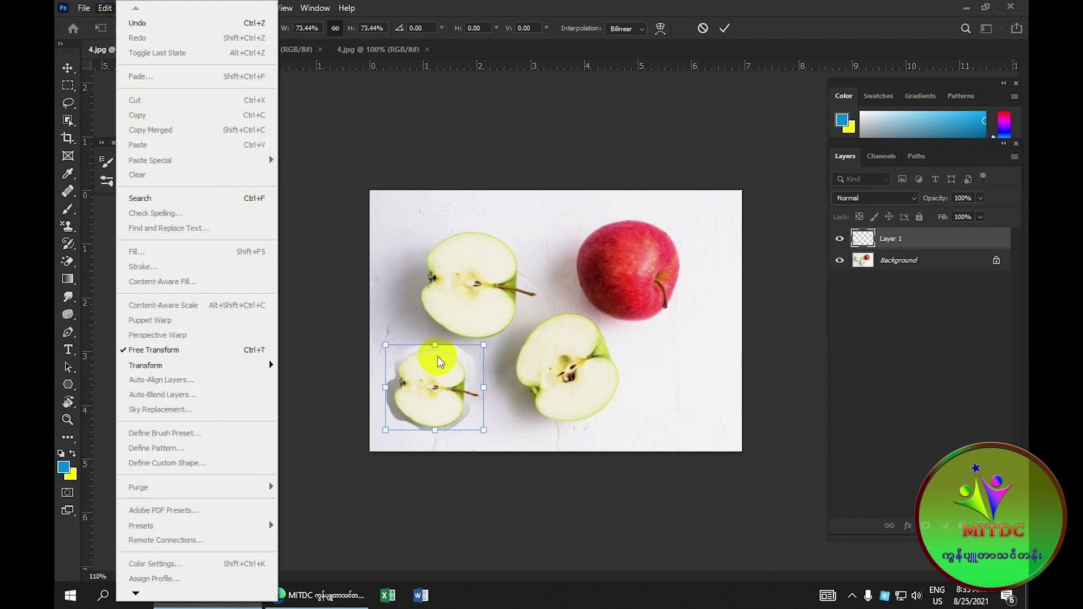
{"action": "left_click", "coordinate": [469, 308]}
{"action": "left_click", "coordinate": [926, 260]}
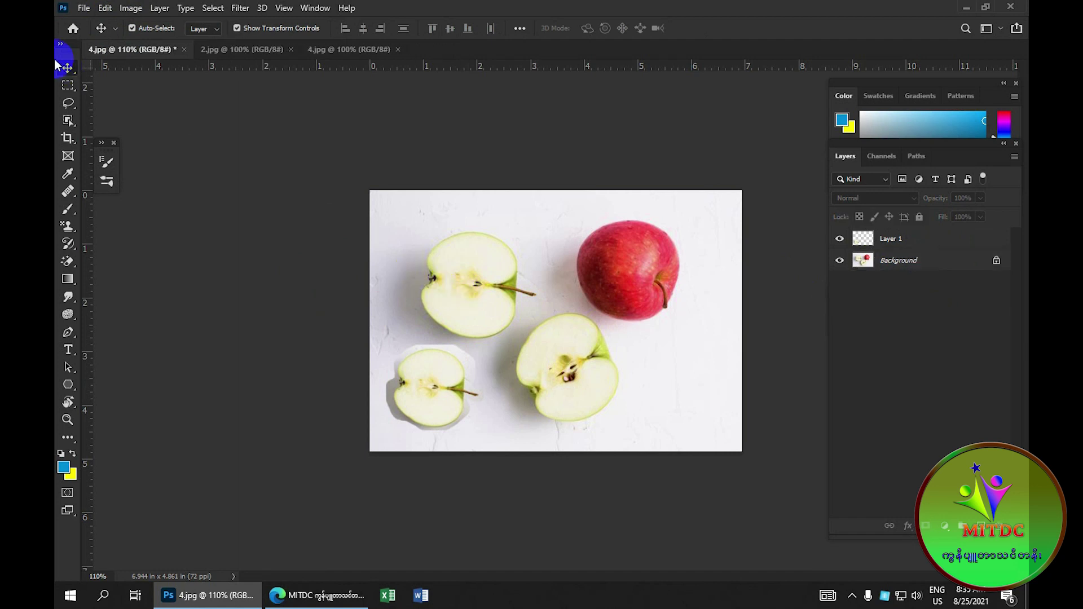
Step: Paste another copy of the apple half and place it in the lower-right corner, below the red apple
{"action": "left_click", "coordinate": [105, 8]}
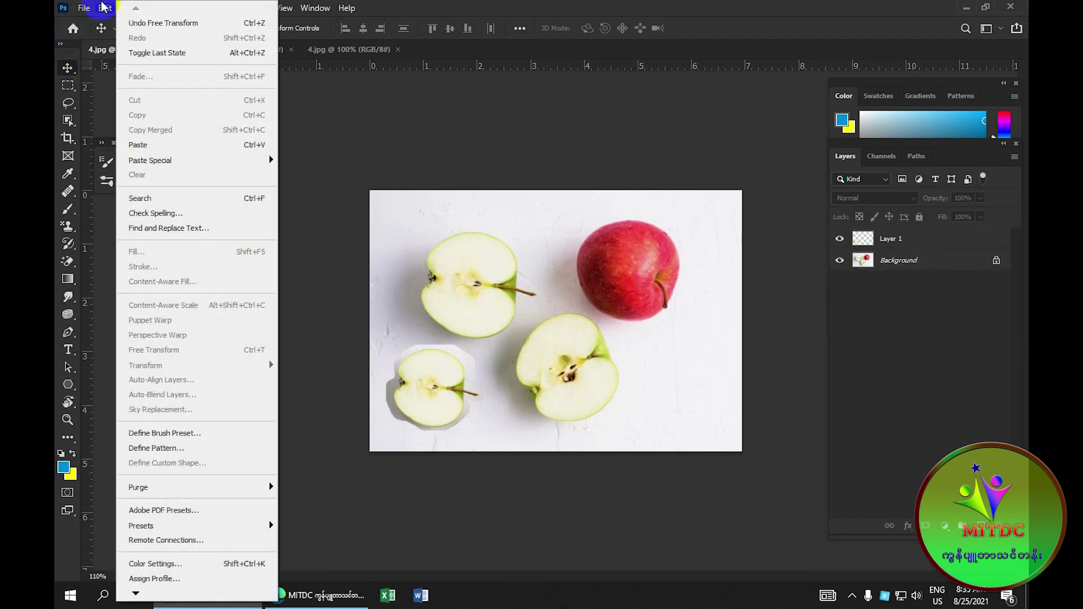
{"action": "left_click", "coordinate": [200, 146]}
{"action": "left_click_drag", "start_coordinate": [574, 331], "coordinate": [700, 374]}
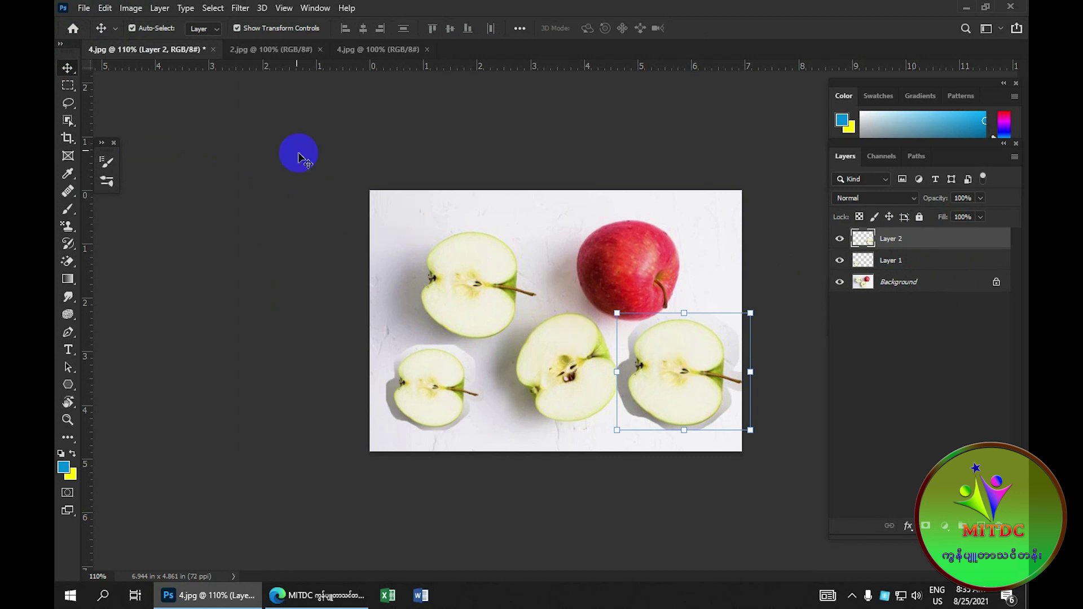
Step: Paste another apple-half copy, scale it to about 74%, and place it at the photo's upper edge, left of the red apple
{"action": "left_click", "coordinate": [105, 8]}
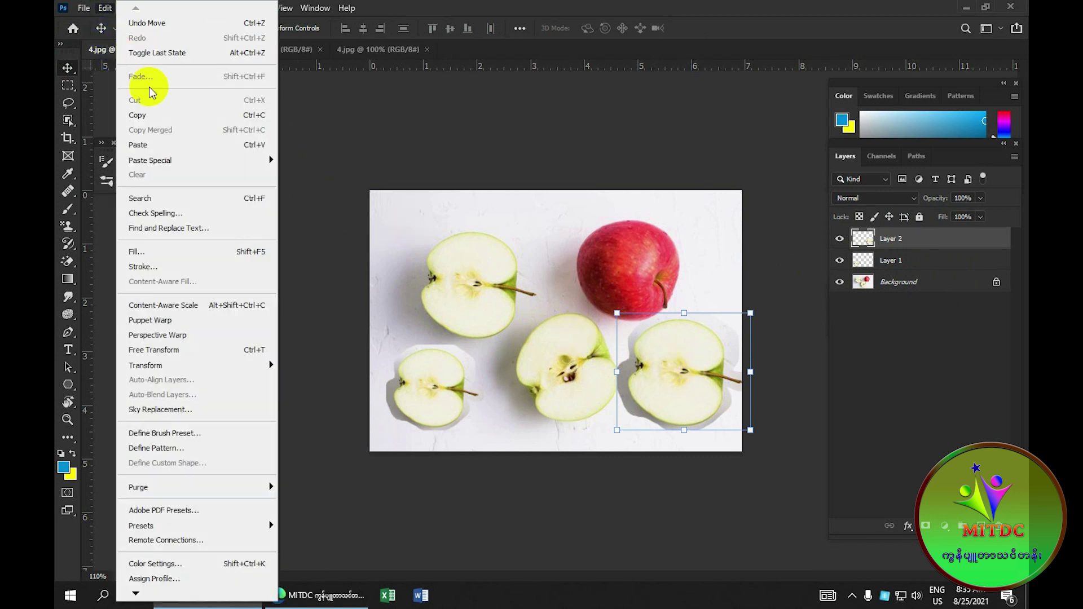
{"action": "left_click", "coordinate": [169, 146]}
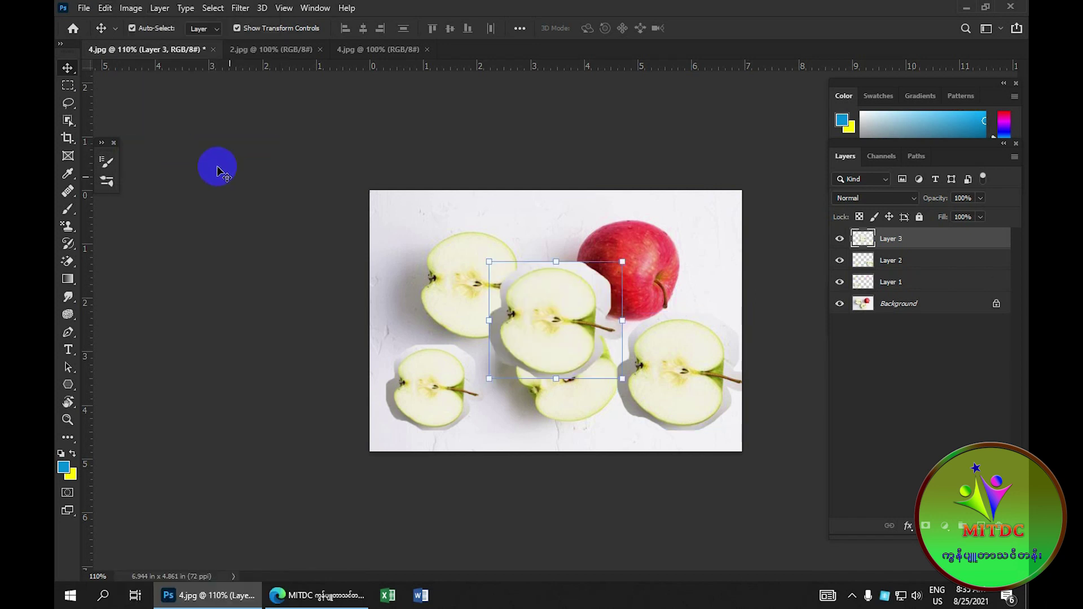
{"action": "left_click_drag", "start_coordinate": [488, 262], "coordinate": [523, 292]}
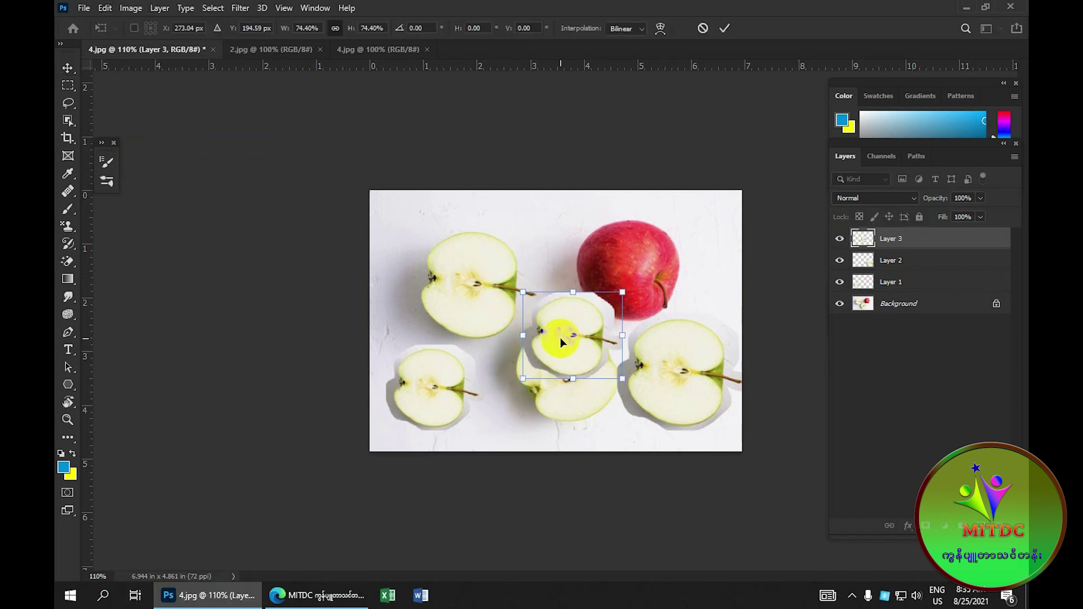
{"action": "left_click_drag", "start_coordinate": [565, 341], "coordinate": [526, 239]}
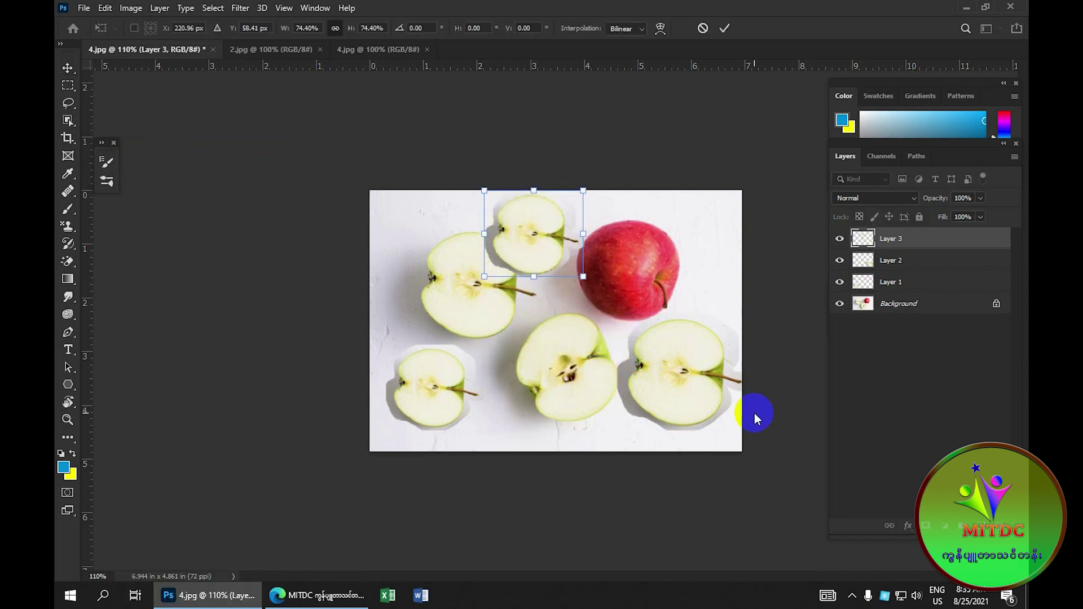
{"action": "key", "text": "Return"}
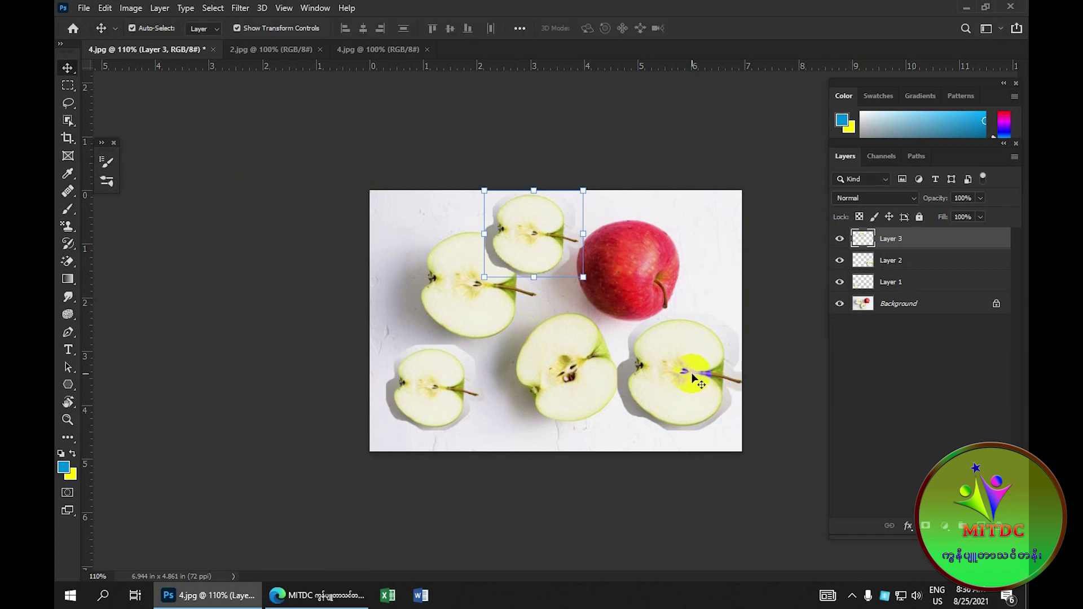
Step: Scale the lower-right apple-half copy to about 83% and shift it slightly so it fits inside the photo
{"action": "left_click", "coordinate": [692, 375]}
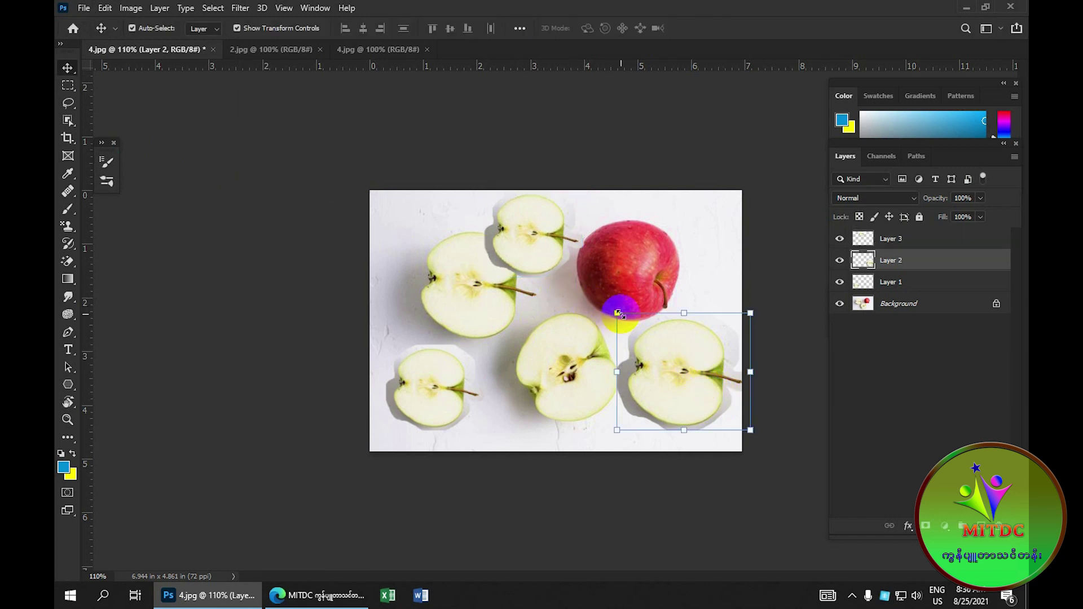
{"action": "left_click_drag", "start_coordinate": [618, 310], "coordinate": [638, 336]}
{"action": "left_click_drag", "start_coordinate": [714, 367], "coordinate": [686, 363]}
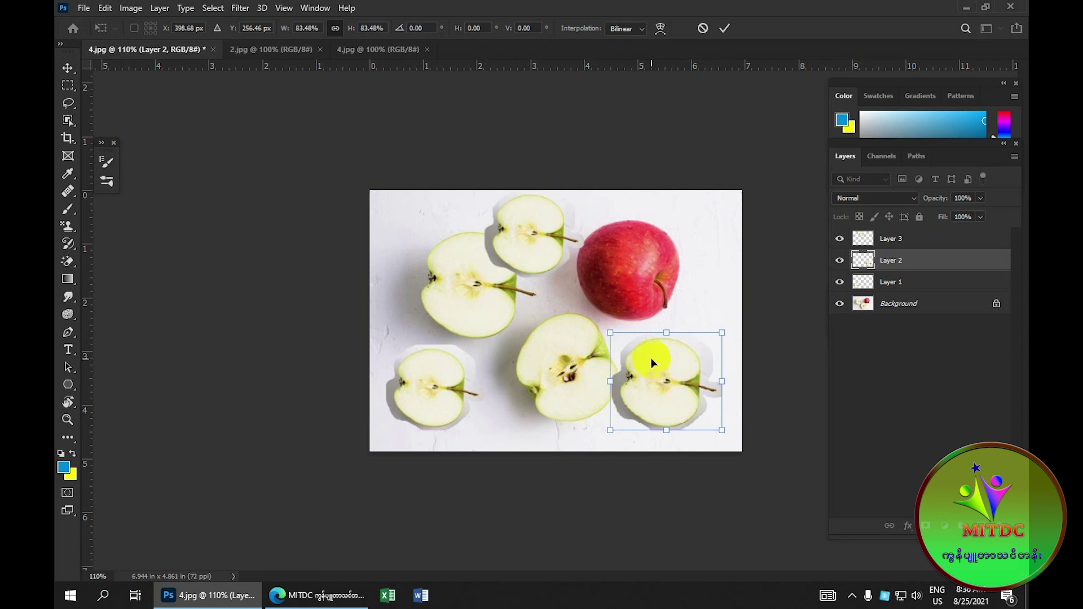
{"action": "left_click", "coordinate": [105, 8]}
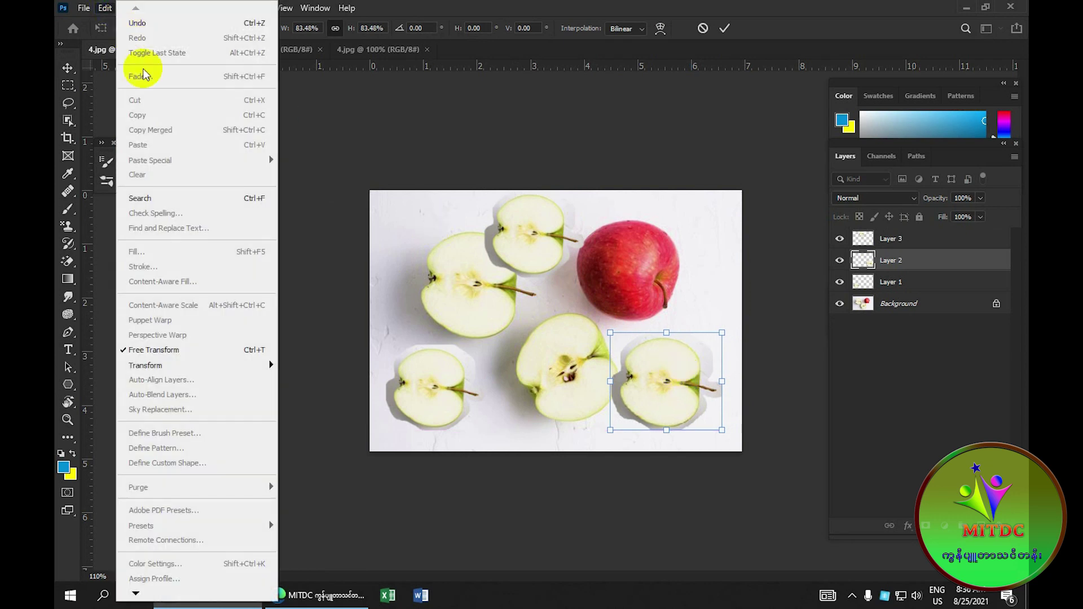
{"action": "left_click", "coordinate": [478, 273]}
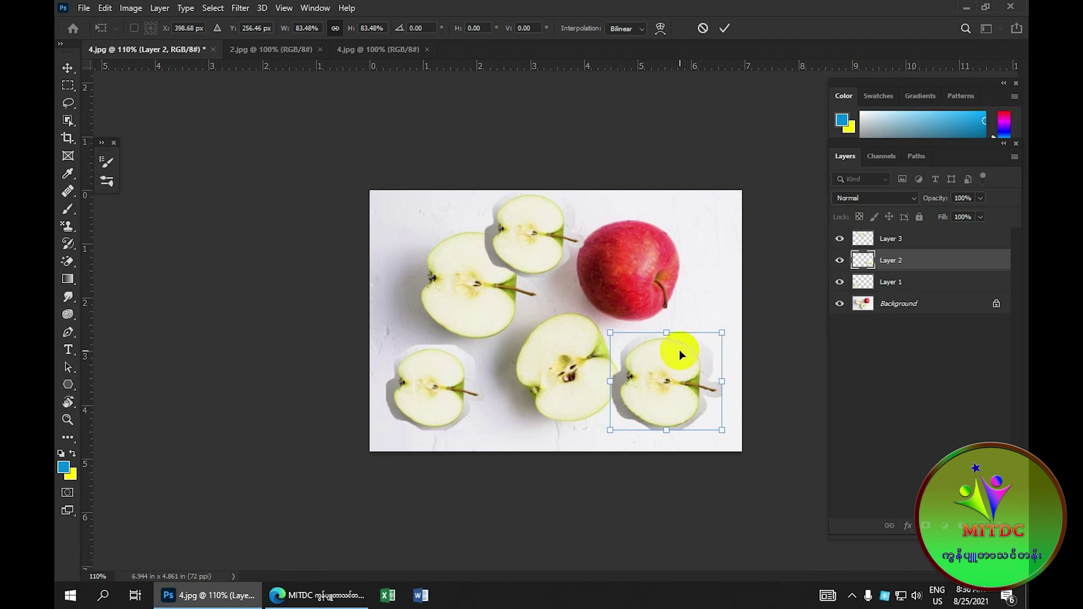
{"action": "key", "text": "Return"}
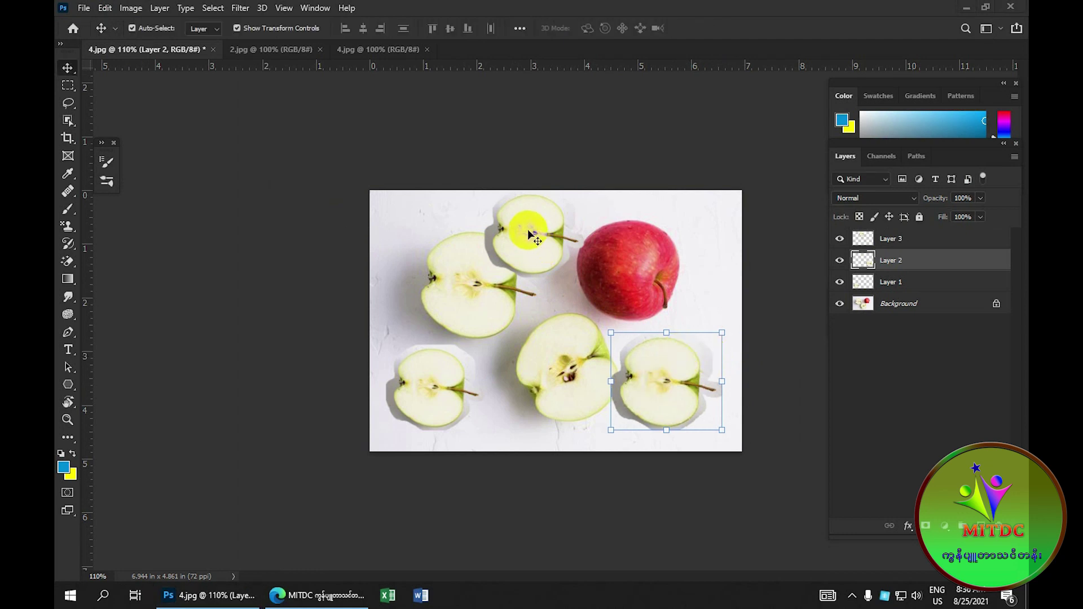
Step: Undo the last two Free Transform changes made to the apple-half copies
{"action": "left_click", "coordinate": [106, 8]}
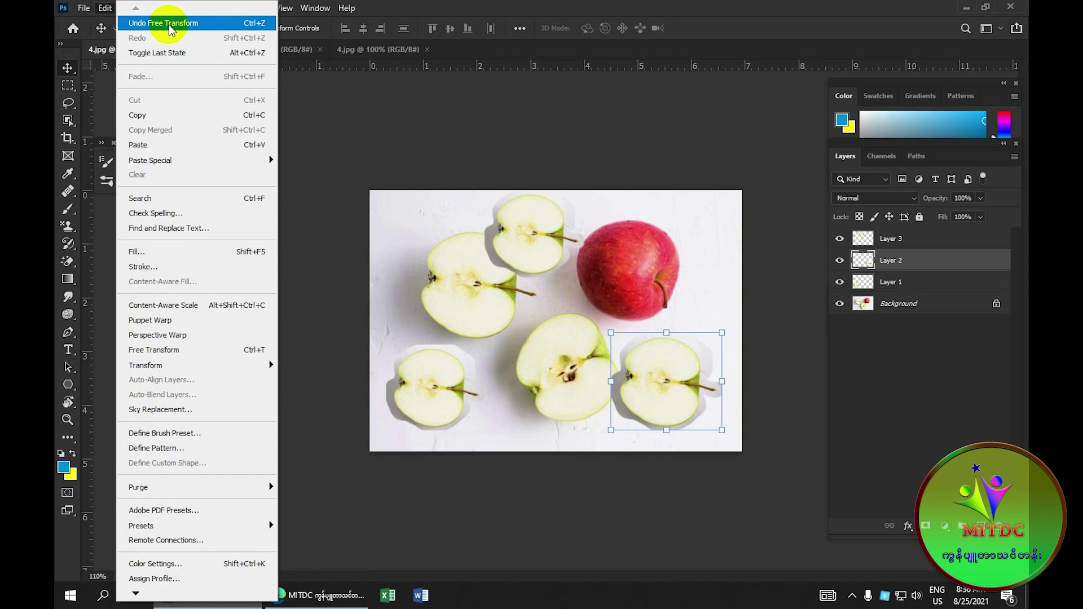
{"action": "left_click", "coordinate": [171, 26]}
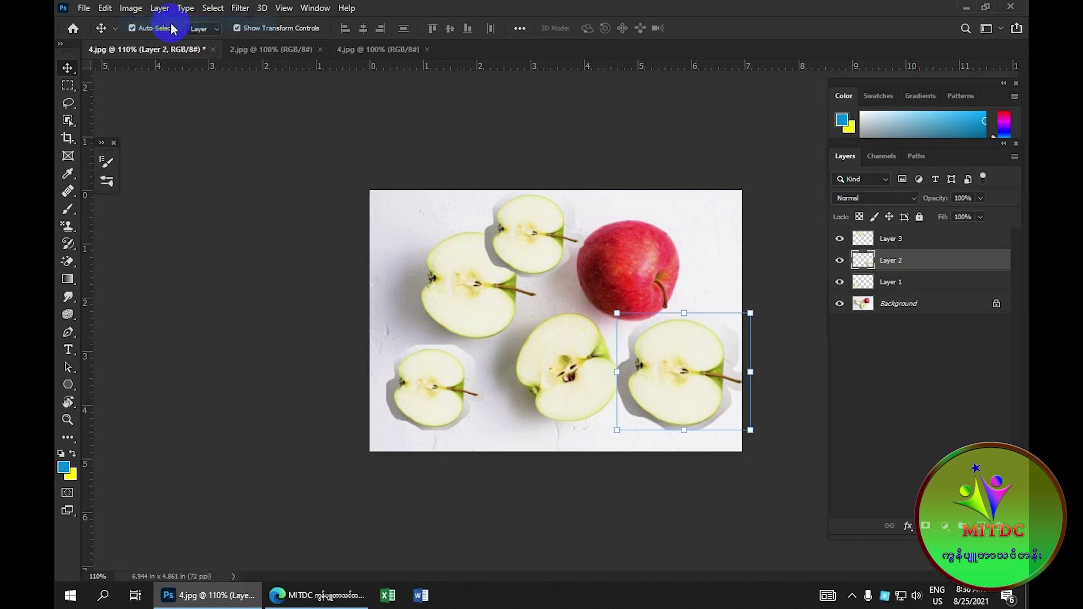
{"action": "left_click", "coordinate": [105, 8]}
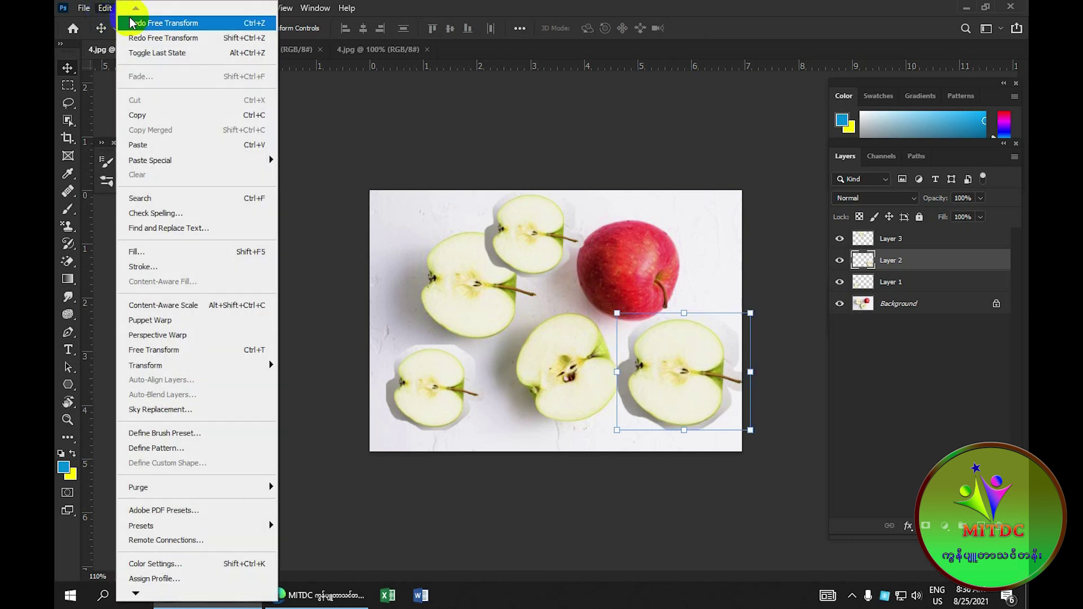
{"action": "left_click", "coordinate": [159, 26]}
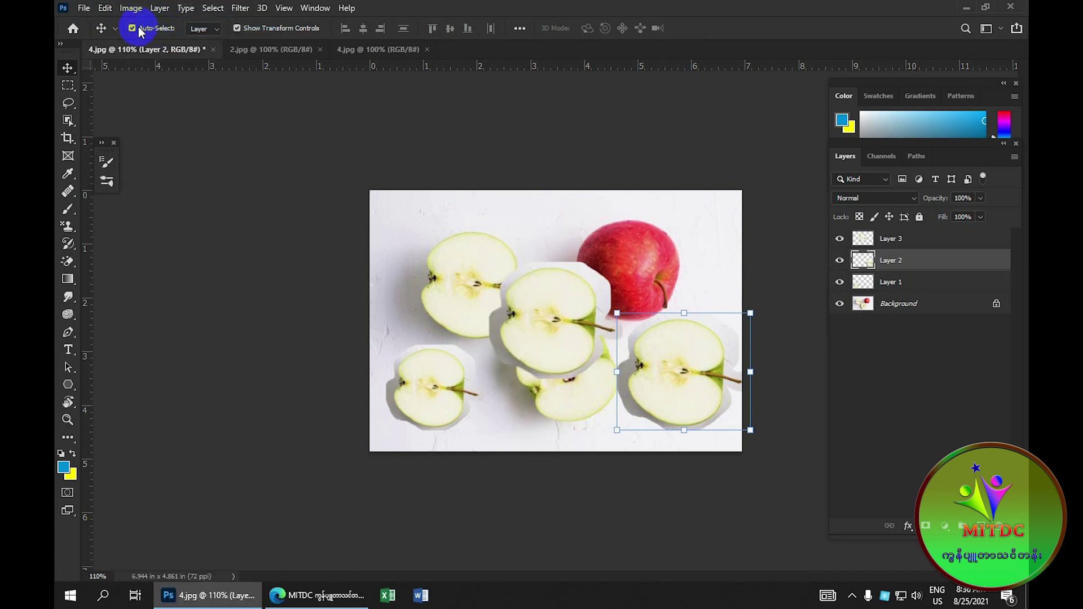
Step: Undo the remaining moves, scaling and pastes of the apple half, and deselect the Lasso outline
{"action": "key", "text": "ctrl+z"}
{"action": "key", "text": "ctrl+z"}
{"action": "key", "text": "ctrl+z"}
{"action": "key", "text": "ctrl+z"}
{"action": "key", "text": "ctrl+z"}
{"action": "key", "text": "ctrl+z"}
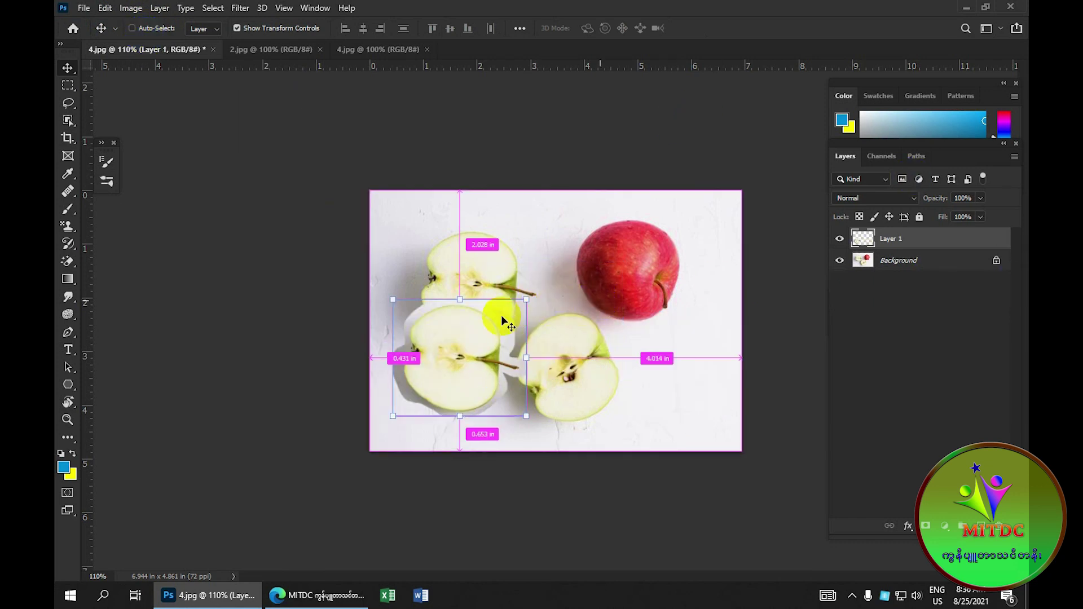
{"action": "key", "text": "ctrl+z"}
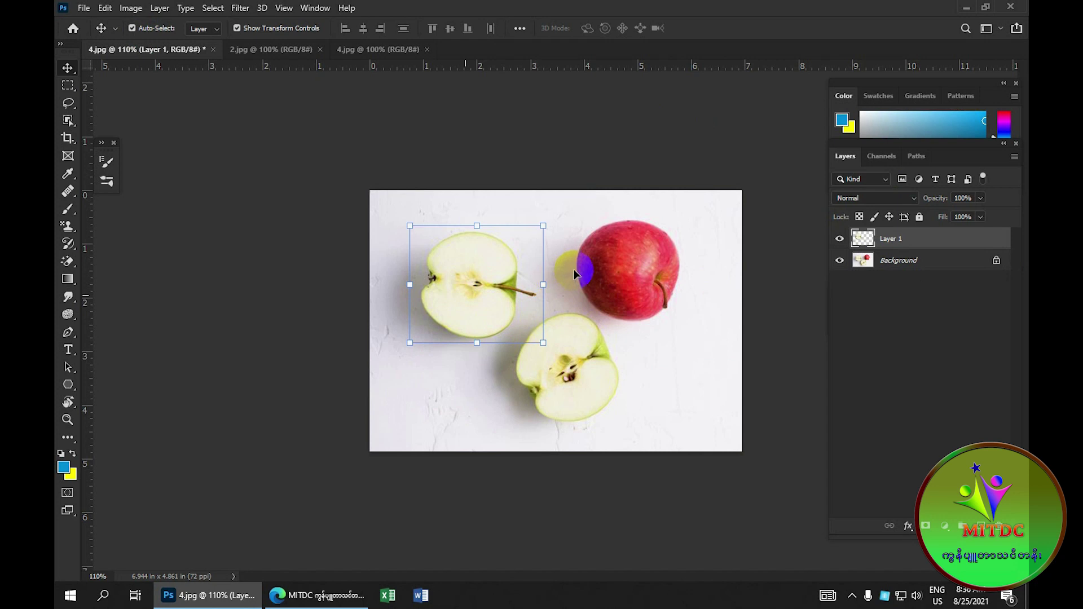
{"action": "key", "text": "ctrl+z"}
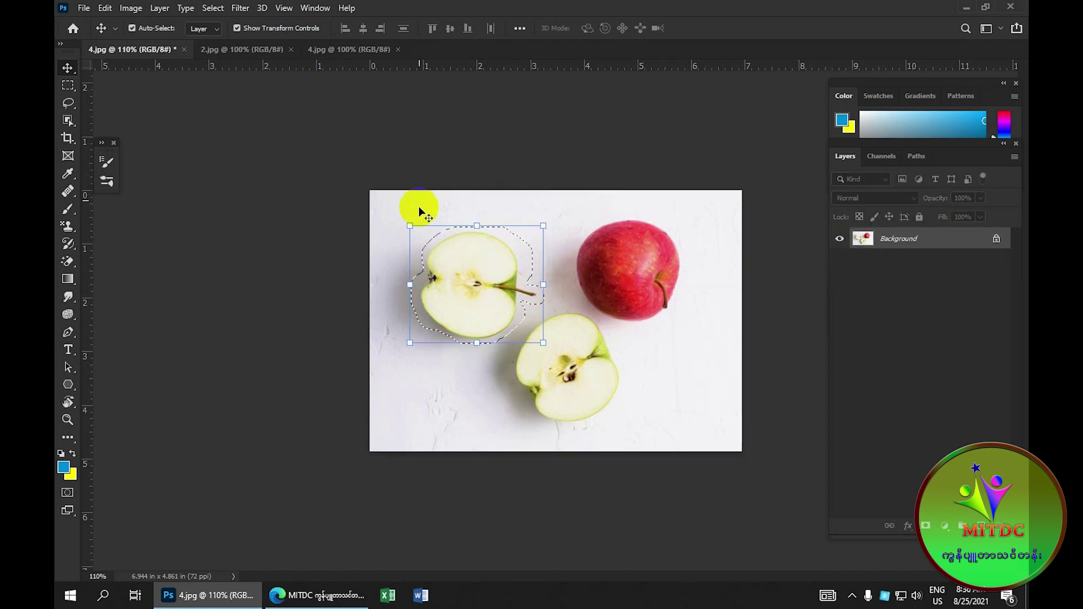
{"action": "left_click", "coordinate": [213, 8]}
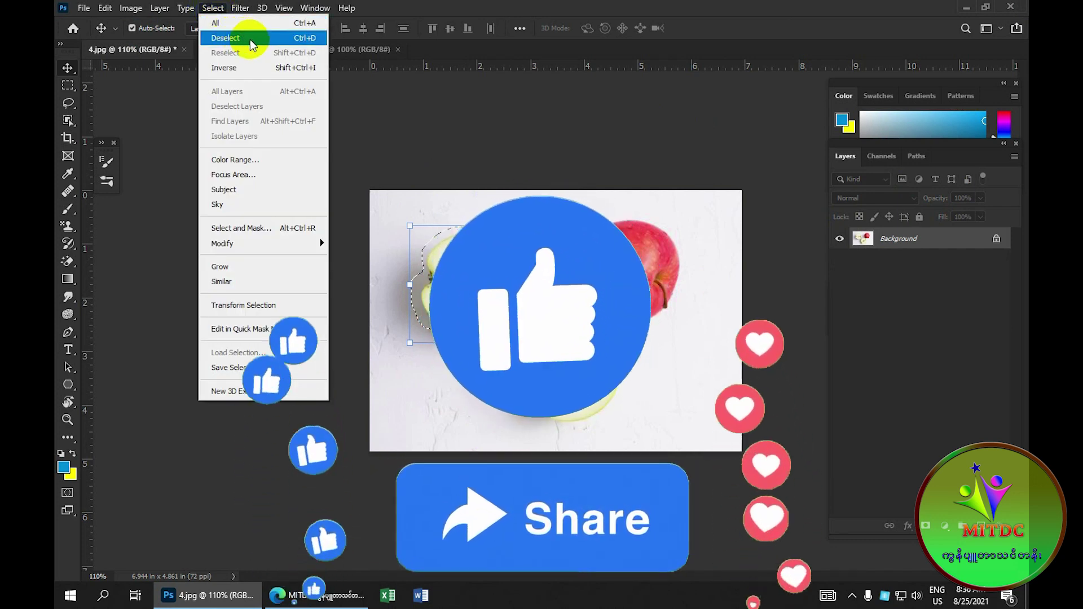
{"action": "left_click", "coordinate": [252, 39]}
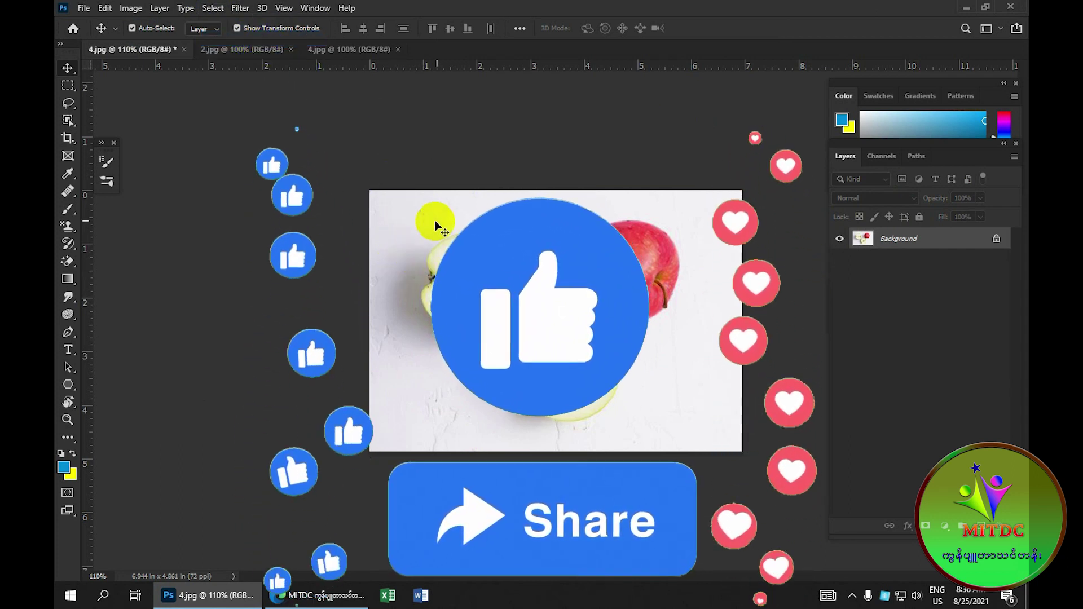
Step: Switch to 2.jpg and select the jumping man with a freehand Lasso outline around his body, arms and legs
{"action": "left_click", "coordinate": [244, 50]}
{"action": "scroll", "coordinate": [566, 313], "scroll_direction": "up", "scroll_amount": 4}
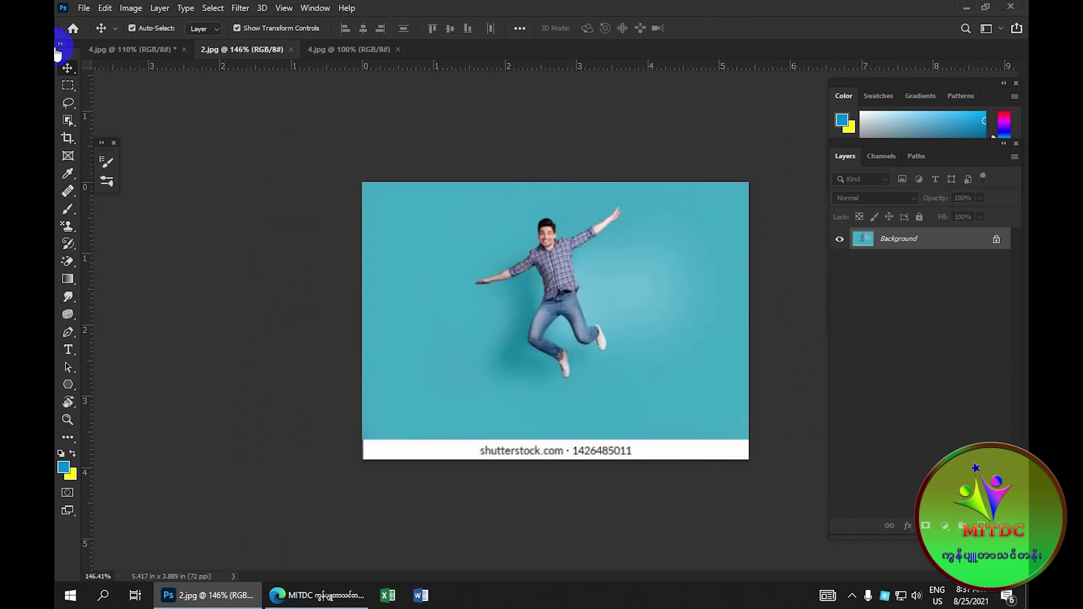
{"action": "left_click_drag", "start_coordinate": [68, 109], "coordinate": [112, 105]}
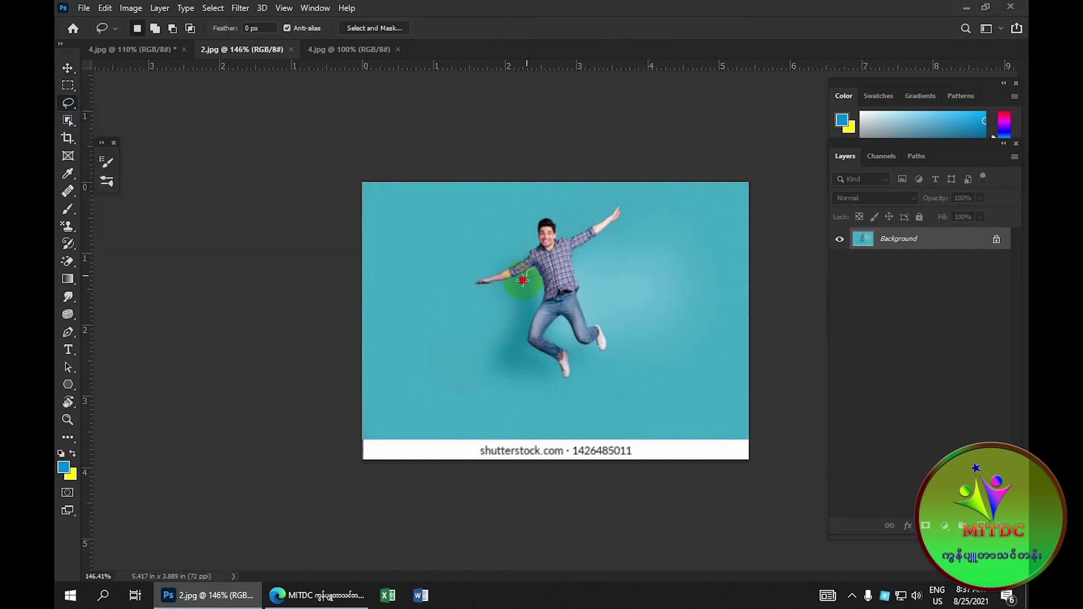
{"action": "mouse_move", "coordinate": [504, 283]}
{"action": "left_mouse_down"}
{"action": "mouse_move", "coordinate": [471, 290]}
{"action": "mouse_move", "coordinate": [481, 273]}
{"action": "mouse_move", "coordinate": [523, 259]}
{"action": "mouse_move", "coordinate": [535, 226]}
{"action": "mouse_move", "coordinate": [564, 218]}
{"action": "mouse_move", "coordinate": [576, 234]}
{"action": "mouse_move", "coordinate": [624, 203]}
{"action": "mouse_move", "coordinate": [603, 241]}
{"action": "mouse_move", "coordinate": [573, 257]}
{"action": "mouse_move", "coordinate": [588, 315]}
{"action": "mouse_move", "coordinate": [613, 337]}
{"action": "mouse_move", "coordinate": [595, 355]}
{"action": "mouse_move", "coordinate": [571, 344]}
{"action": "mouse_move", "coordinate": [557, 318]}
{"action": "mouse_move", "coordinate": [553, 333]}
{"action": "mouse_move", "coordinate": [578, 373]}
{"action": "mouse_move", "coordinate": [518, 327]}
{"action": "left_mouse_up"}
{"action": "left_click_drag", "start_coordinate": [533, 268], "coordinate": [532, 271]}
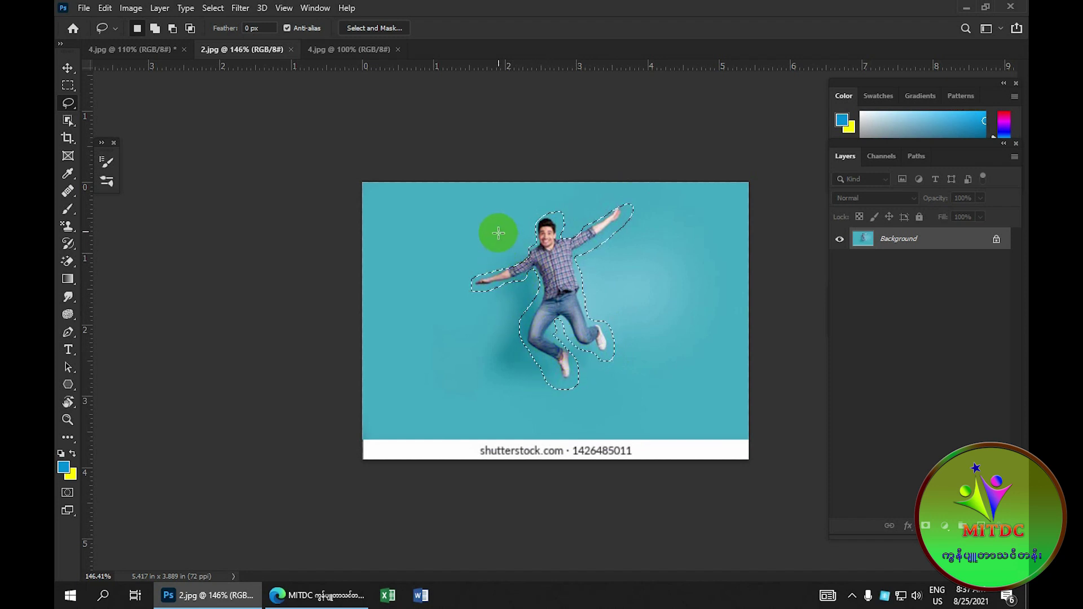
Step: Cut the selected man out of the background layer
{"action": "left_click", "coordinate": [105, 8]}
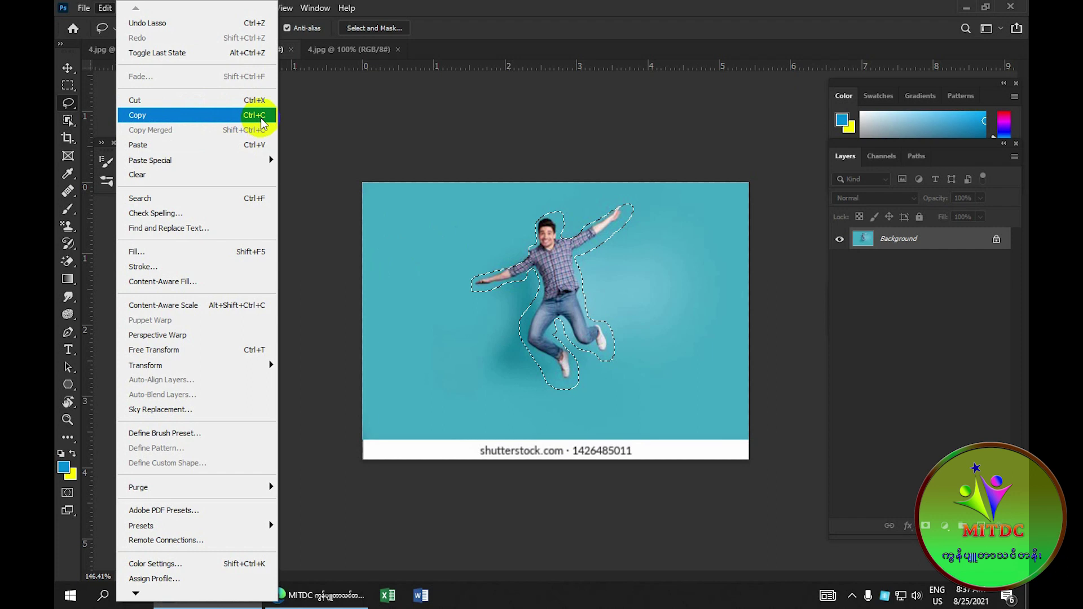
{"action": "left_click", "coordinate": [212, 101]}
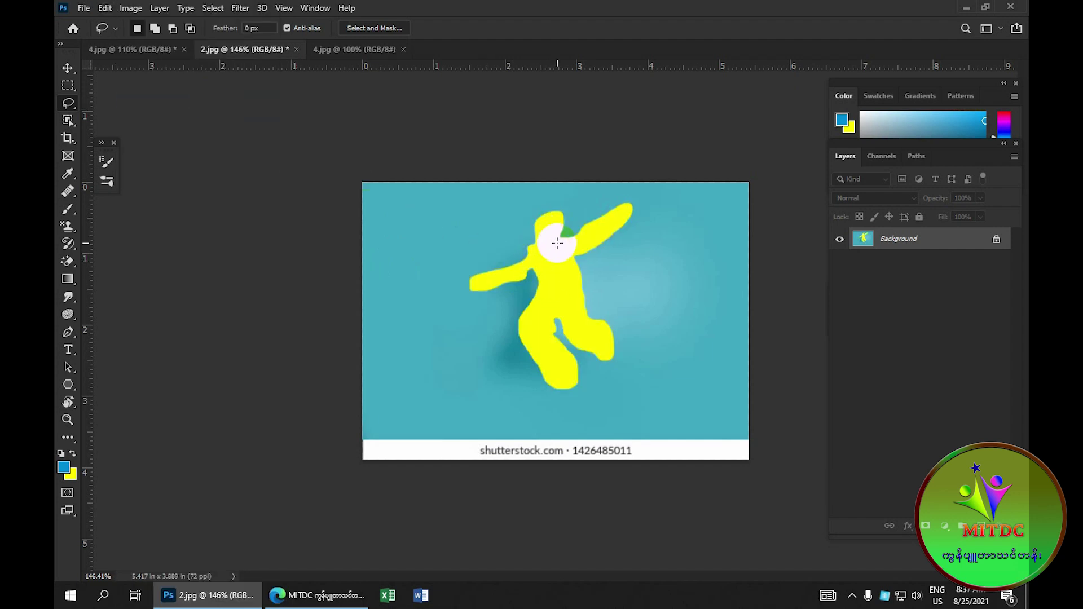
{"action": "left_click", "coordinate": [66, 477]}
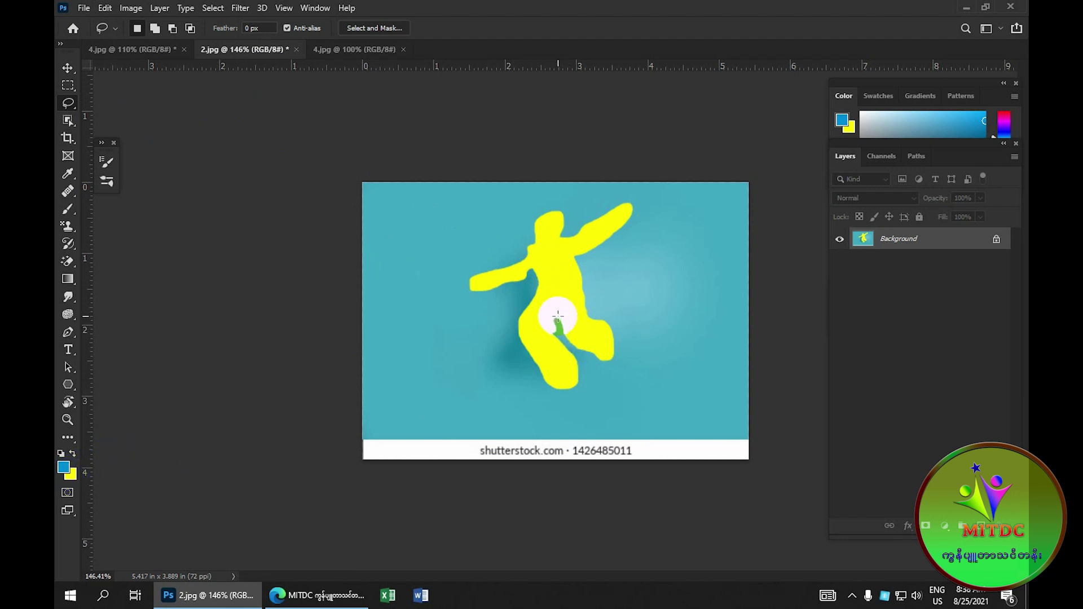
{"action": "left_click", "coordinate": [534, 267]}
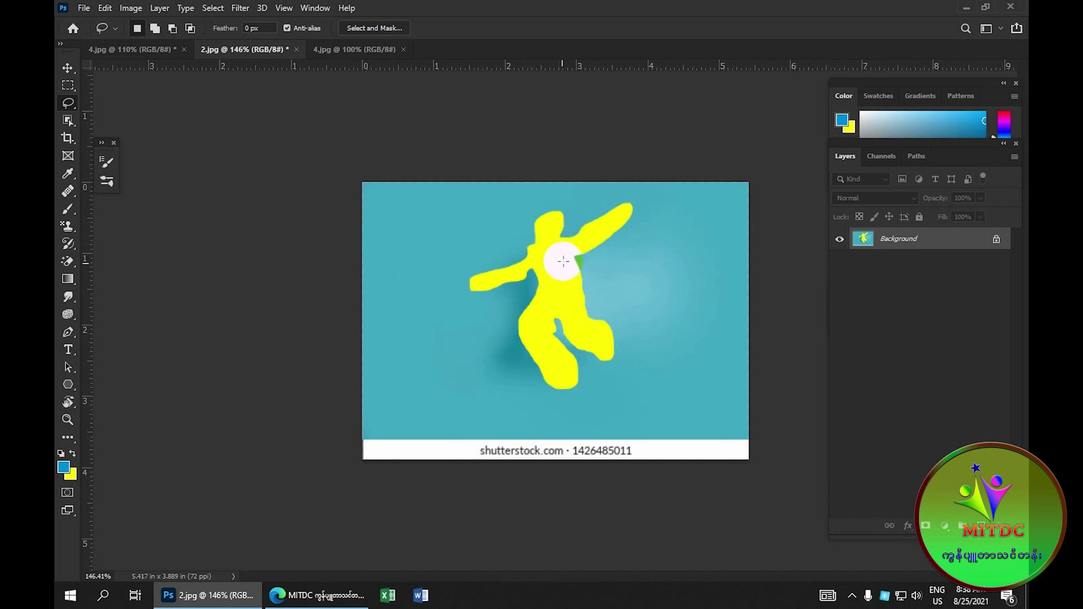
Step: Paste the cut-out man as a new layer, and undo both the paste and the cut
{"action": "left_click", "coordinate": [105, 8]}
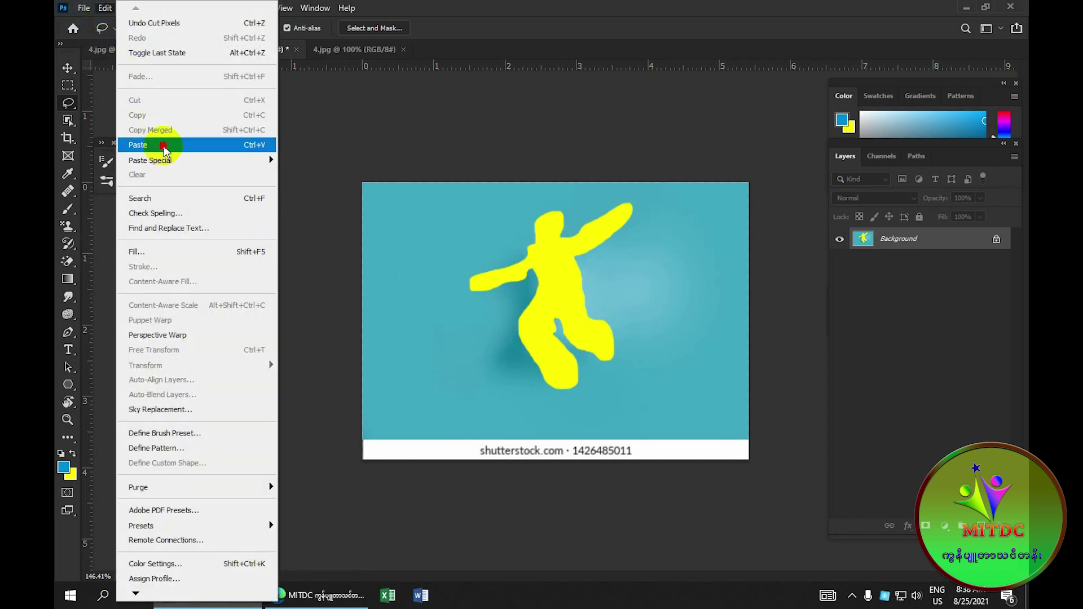
{"action": "left_click", "coordinate": [165, 145]}
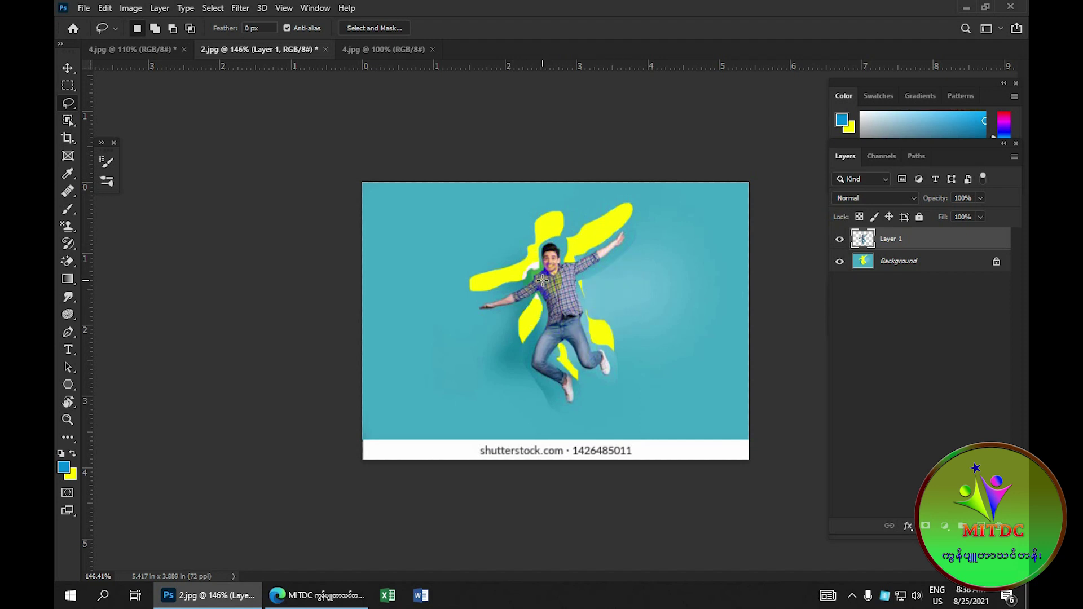
{"action": "key", "text": "Delete"}
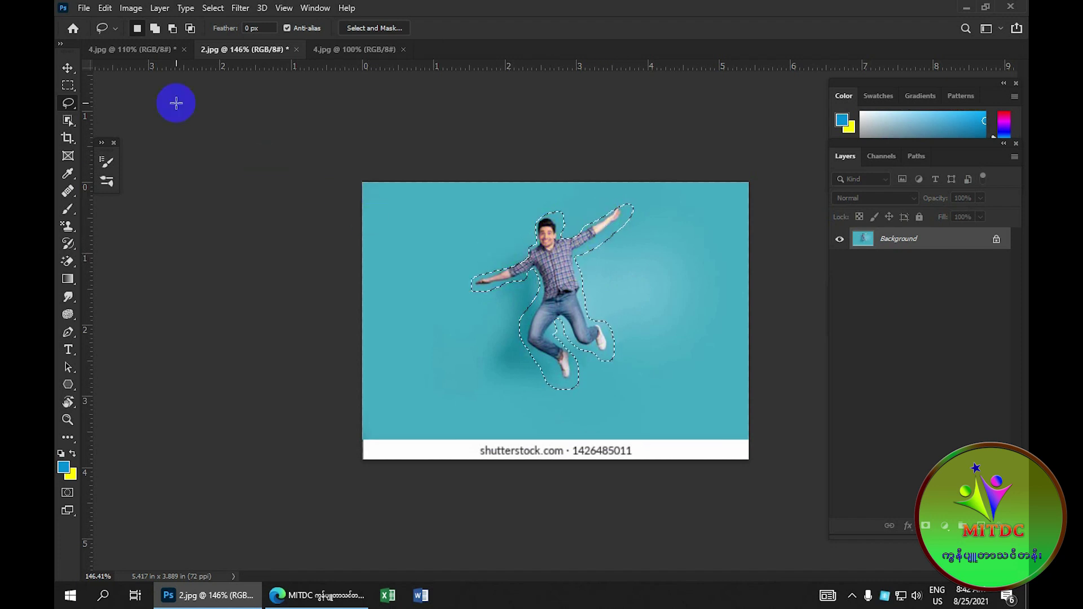
Step: Copy the selected man and paste him as a new layer
{"action": "left_click", "coordinate": [106, 8]}
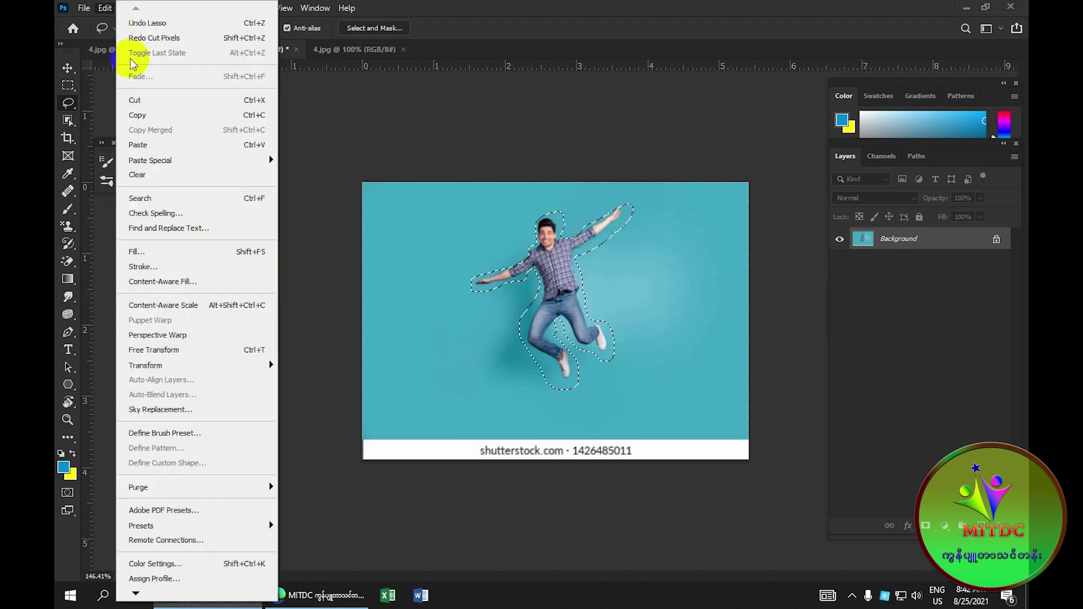
{"action": "left_click", "coordinate": [151, 116]}
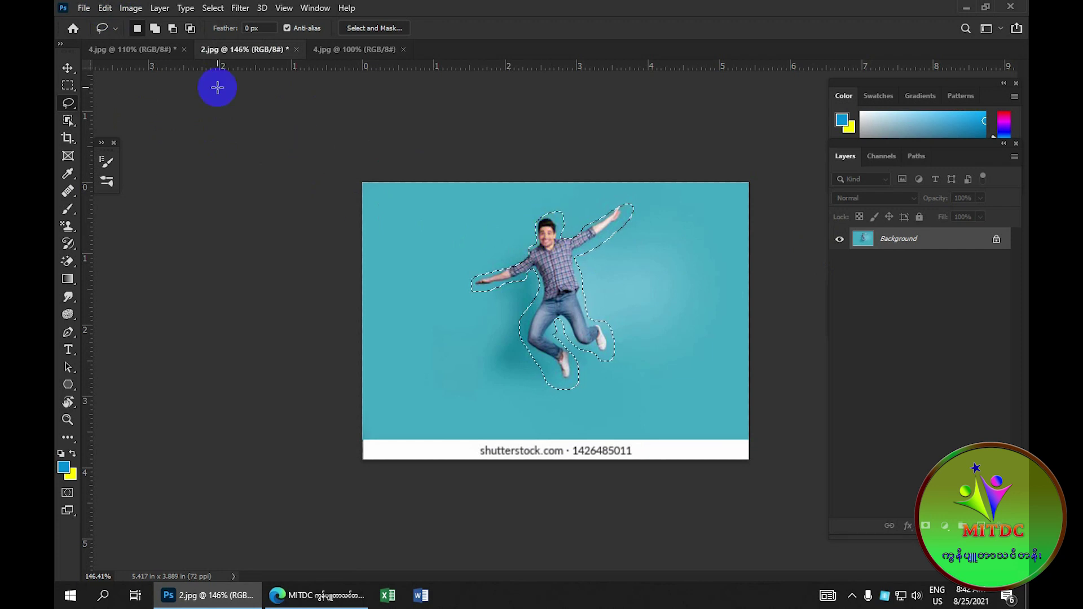
{"action": "left_click", "coordinate": [105, 8]}
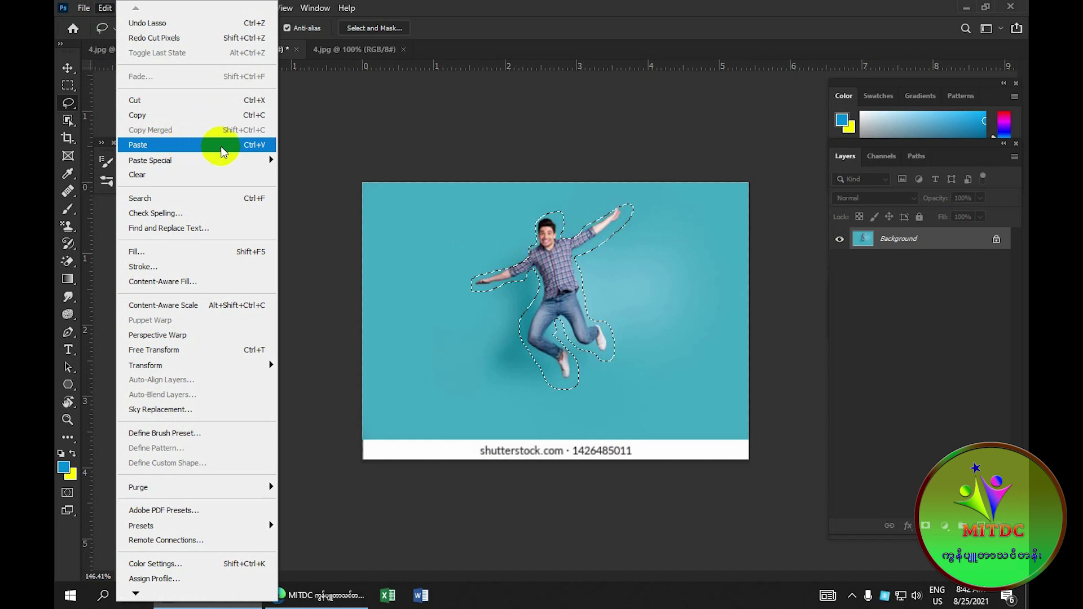
{"action": "left_click", "coordinate": [257, 146]}
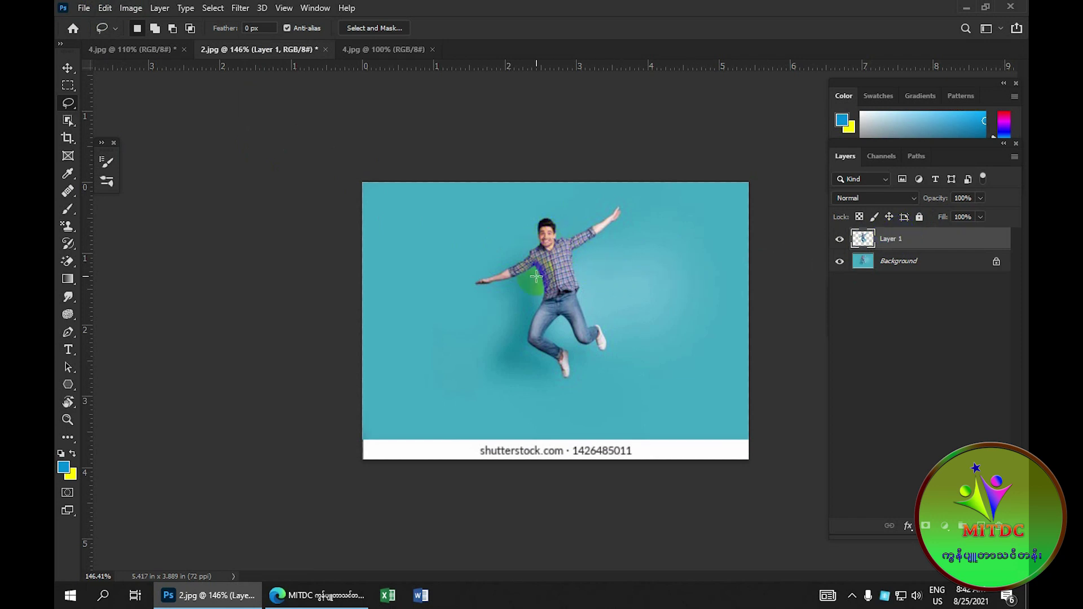
Step: Scale the pasted man on Layer 1 to about 66% and place him to the left of the original man
{"action": "left_click", "coordinate": [67, 69]}
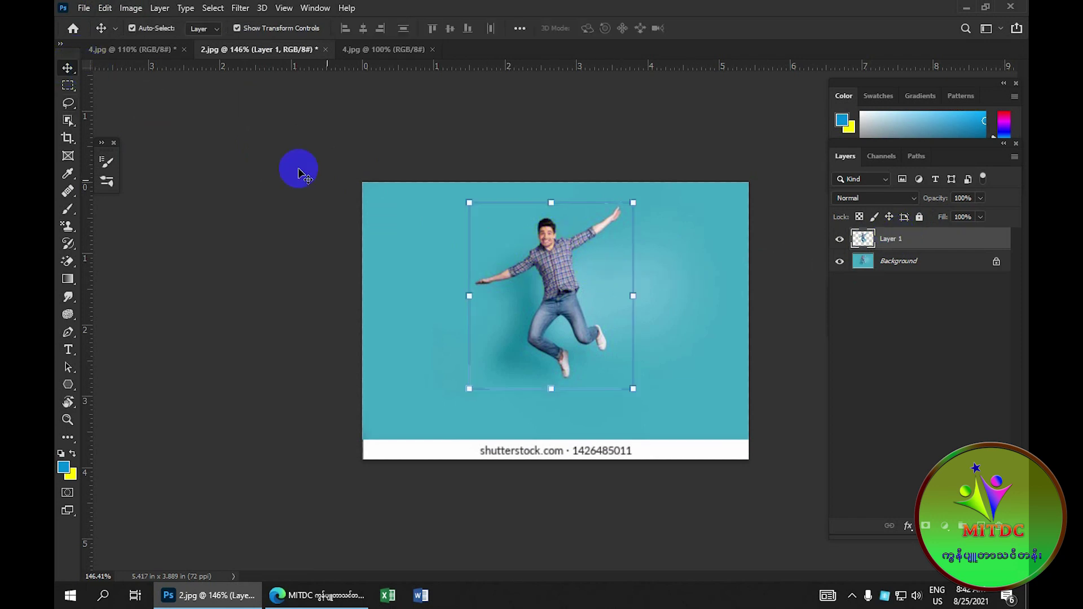
{"action": "left_click_drag", "start_coordinate": [555, 272], "coordinate": [459, 273]}
{"action": "left_click_drag", "start_coordinate": [526, 390], "coordinate": [469, 324]}
{"action": "left_click_drag", "start_coordinate": [435, 279], "coordinate": [448, 323]}
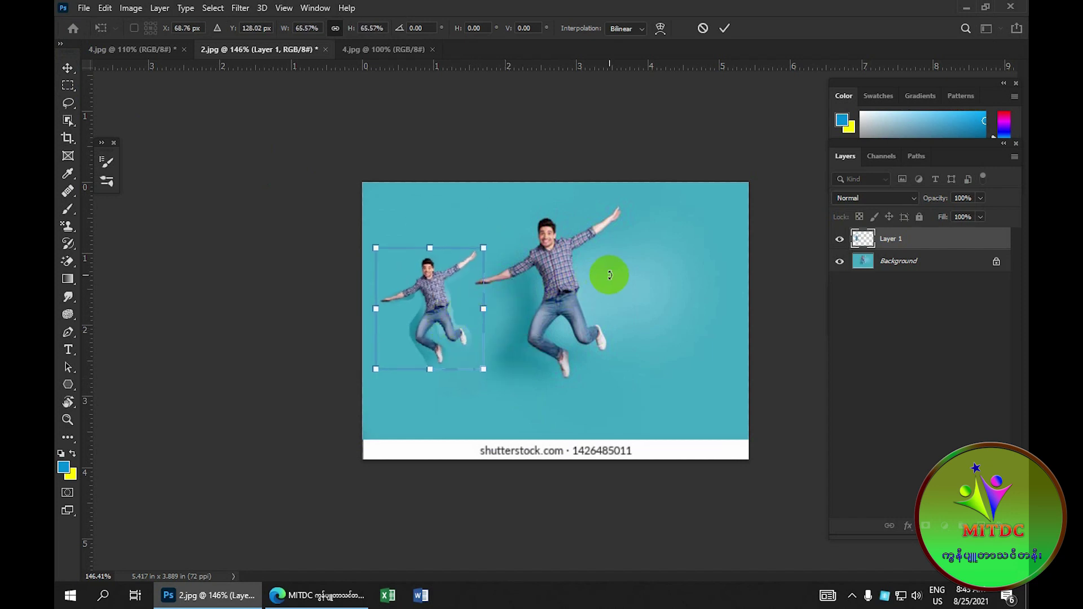
{"action": "key", "text": "Return"}
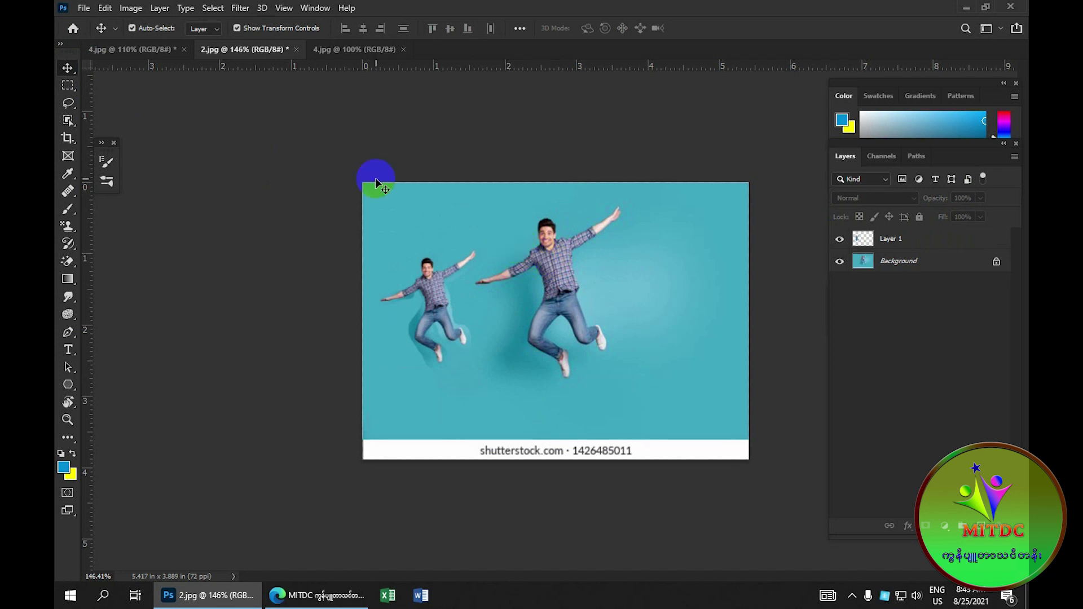
Step: Paste another copy of the man, scaled to about 66% and placed to the right of the original man
{"action": "left_click", "coordinate": [105, 9]}
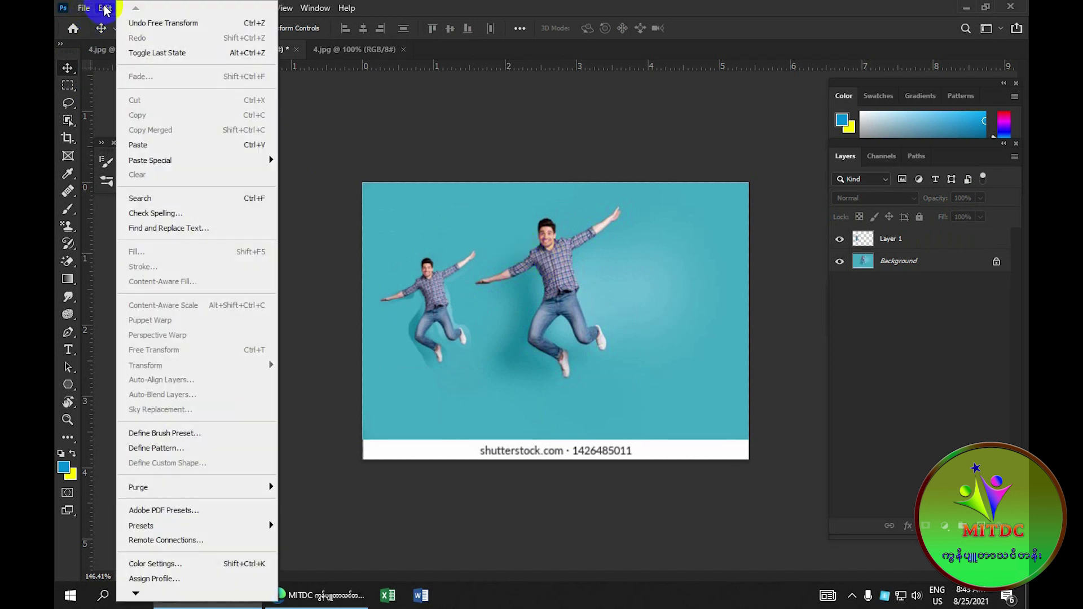
{"action": "left_click", "coordinate": [153, 146]}
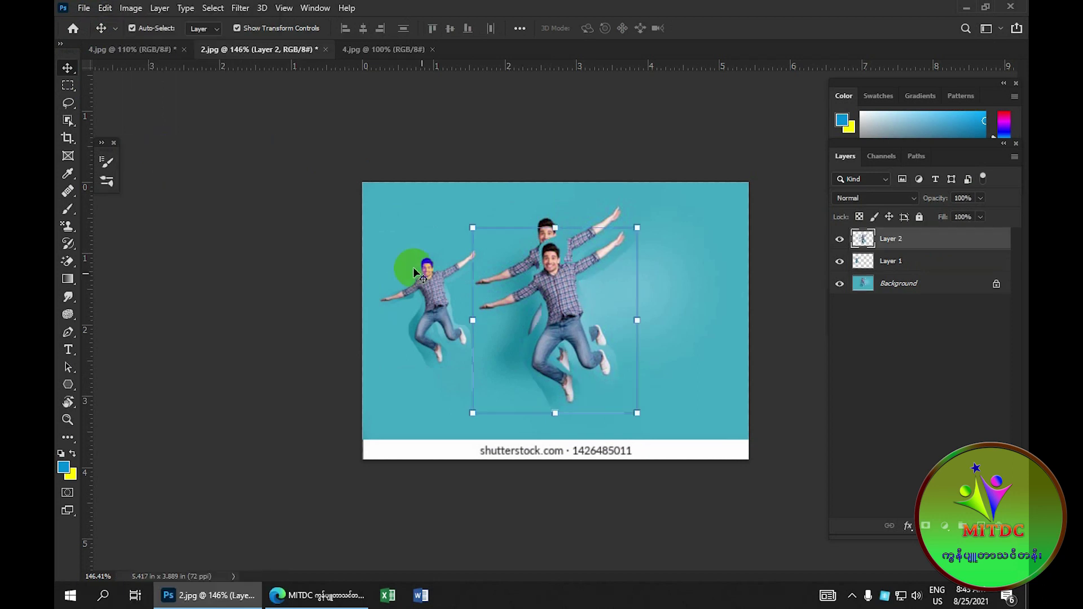
{"action": "left_click_drag", "start_coordinate": [551, 321], "coordinate": [625, 296]}
{"action": "left_click_drag", "start_coordinate": [552, 202], "coordinate": [608, 262]}
{"action": "left_click_drag", "start_coordinate": [651, 299], "coordinate": [653, 266]}
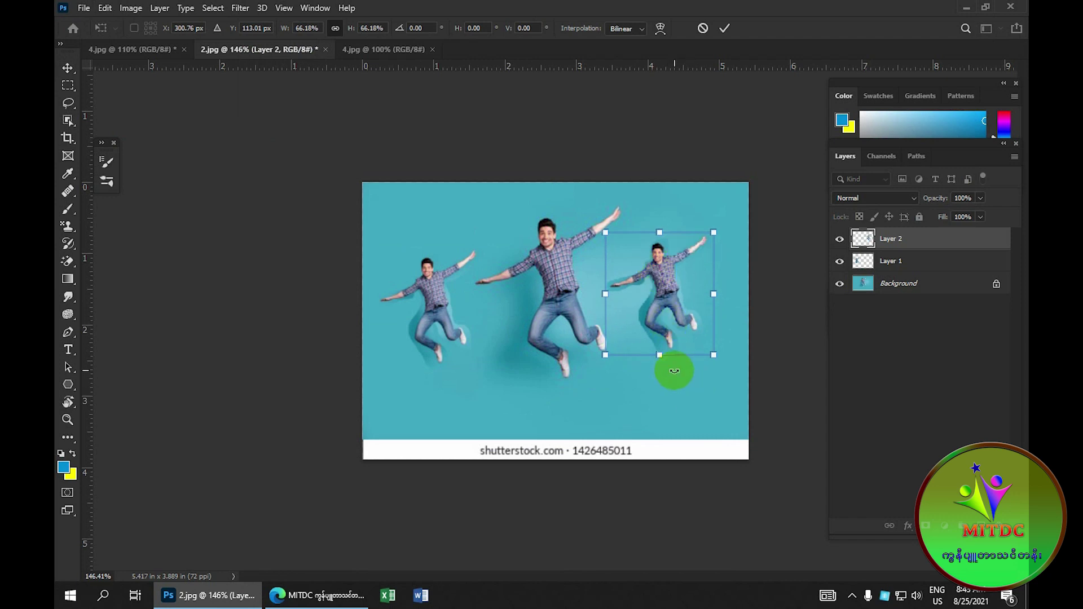
{"action": "key", "text": "Return"}
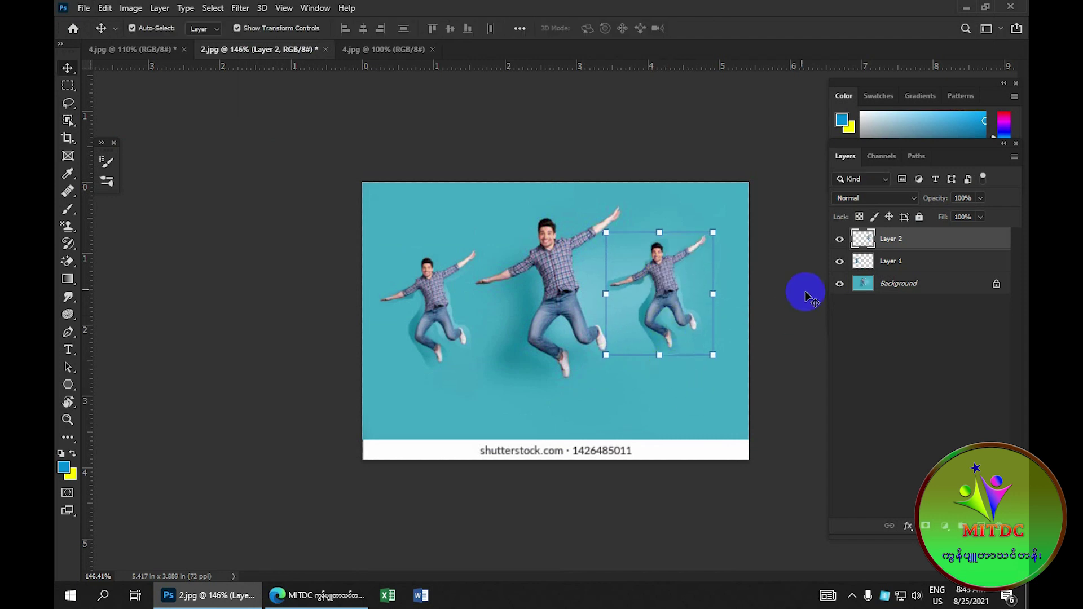
{"action": "left_click", "coordinate": [714, 293]}
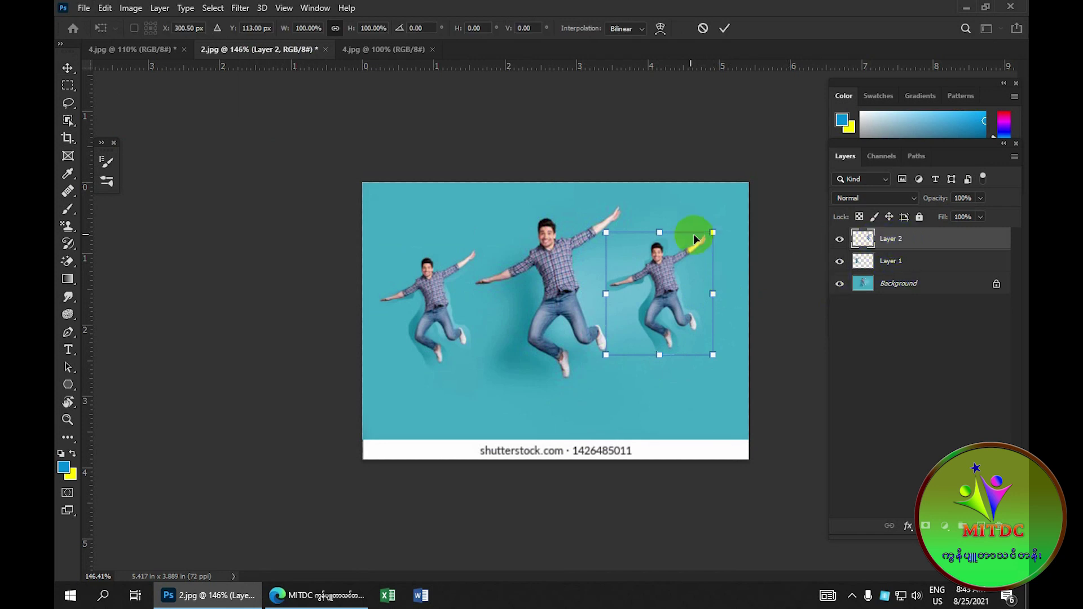
{"action": "key", "text": "Return"}
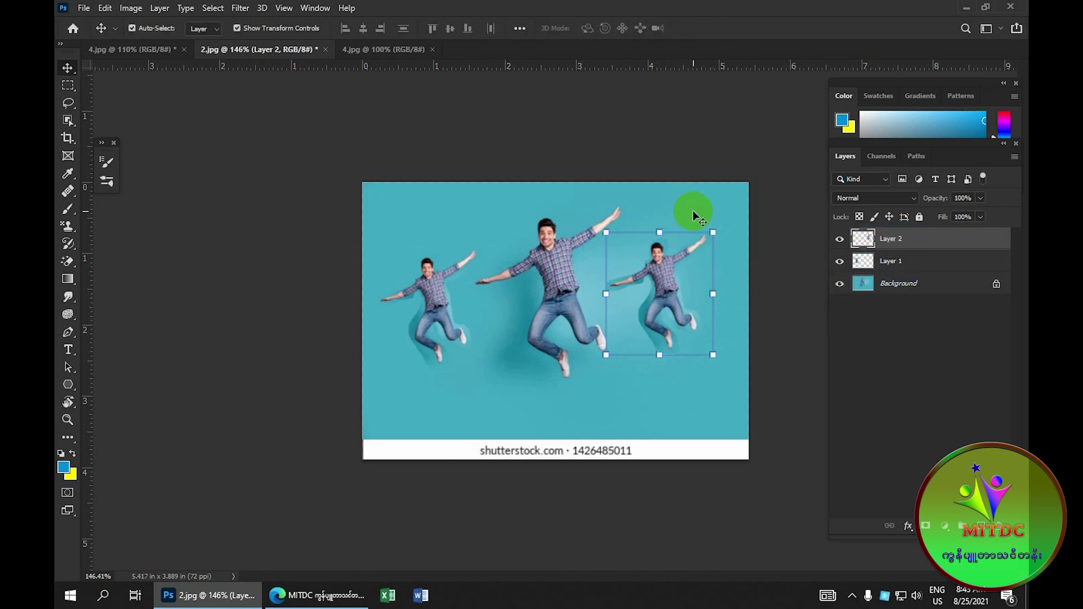
Step: Start saving the image under a new name, choosing the "8 Cut , Copy , Paste" folder inside the Desktop lesson folder
{"action": "left_click", "coordinate": [83, 8]}
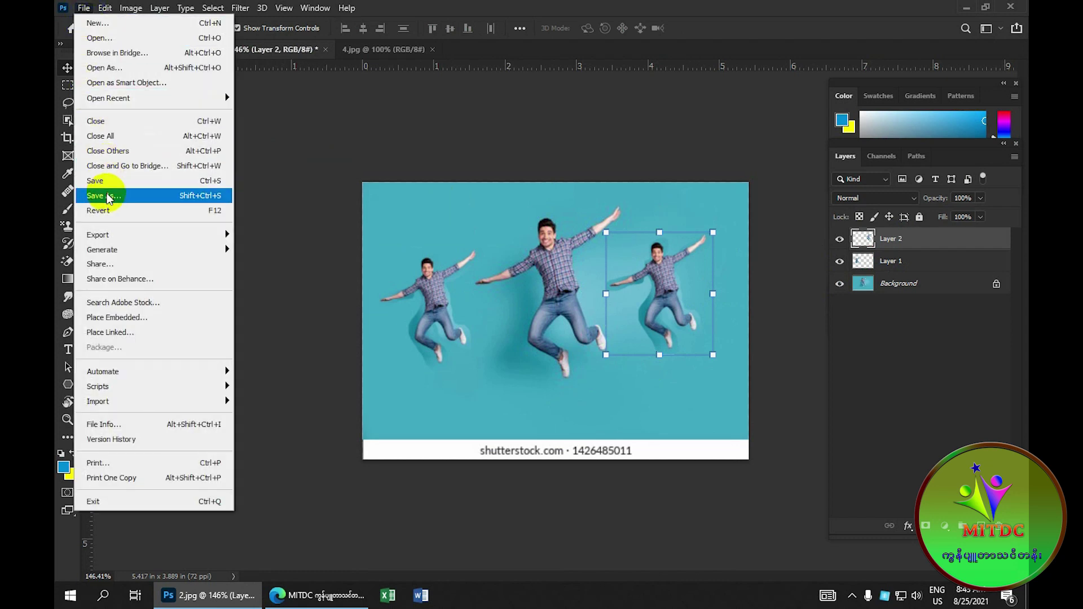
{"action": "left_click", "coordinate": [123, 198]}
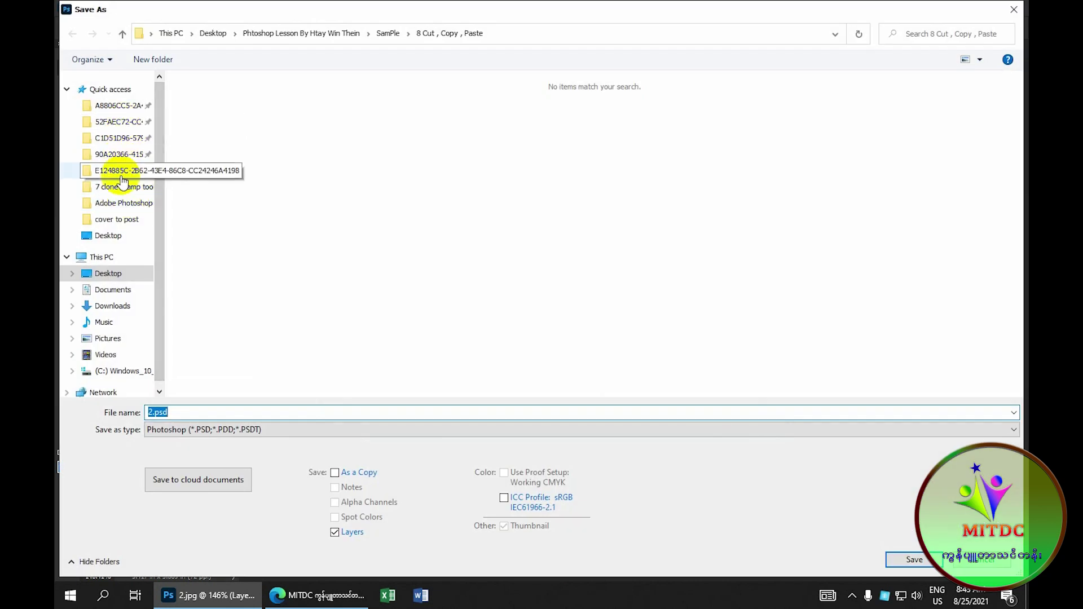
{"action": "left_click", "coordinate": [115, 275]}
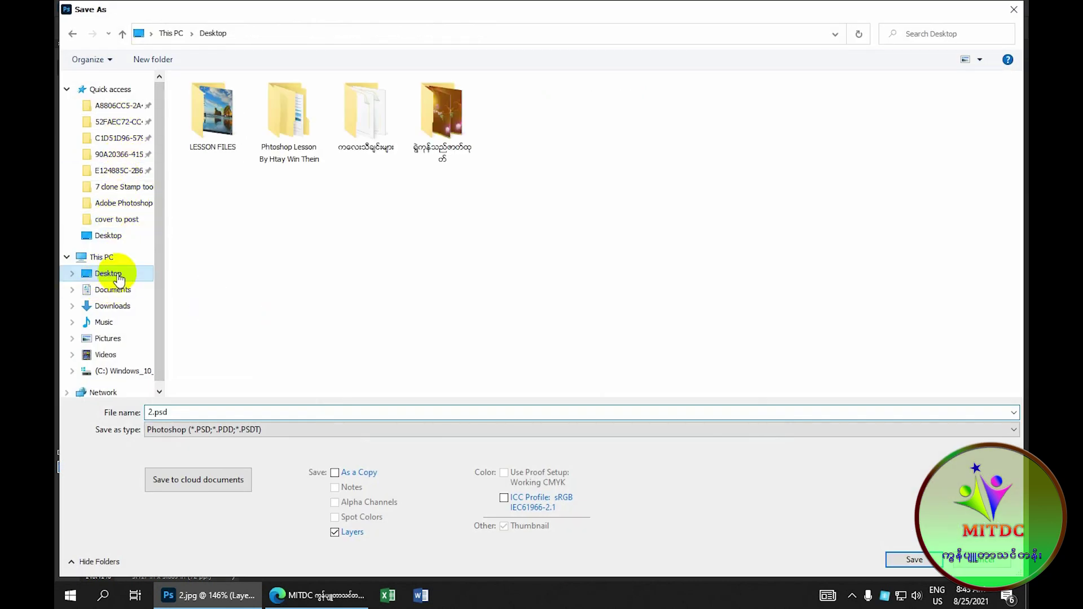
{"action": "double_click", "coordinate": [294, 129]}
{"action": "double_click", "coordinate": [450, 138]}
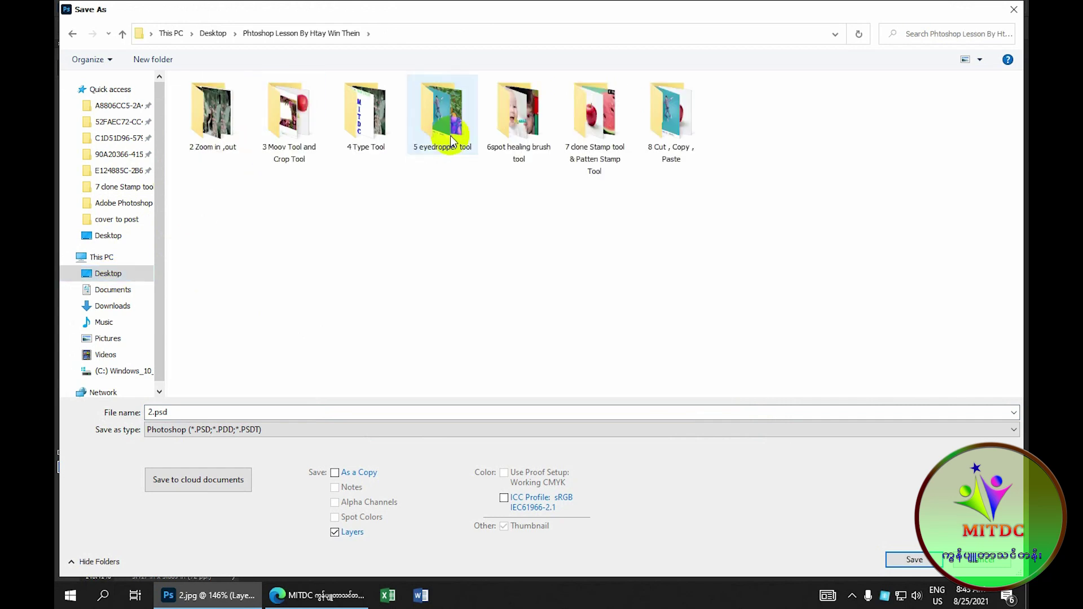
{"action": "double_click", "coordinate": [684, 148]}
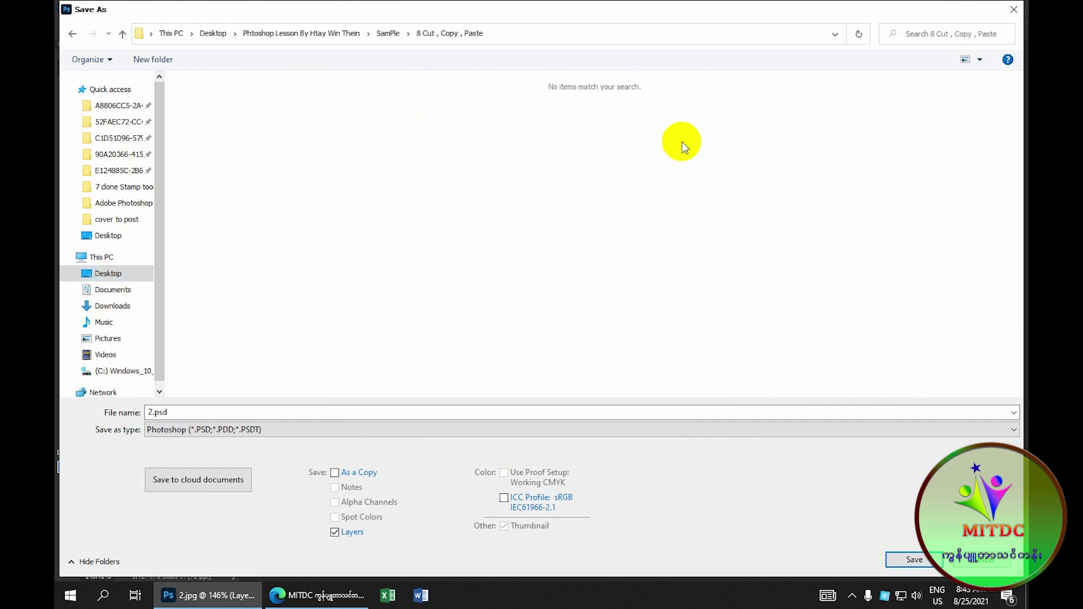
Step: Save the composition as 001.jpg in JPEG format with Maximum quality 12 and progressive format
{"action": "left_click", "coordinate": [176, 411]}
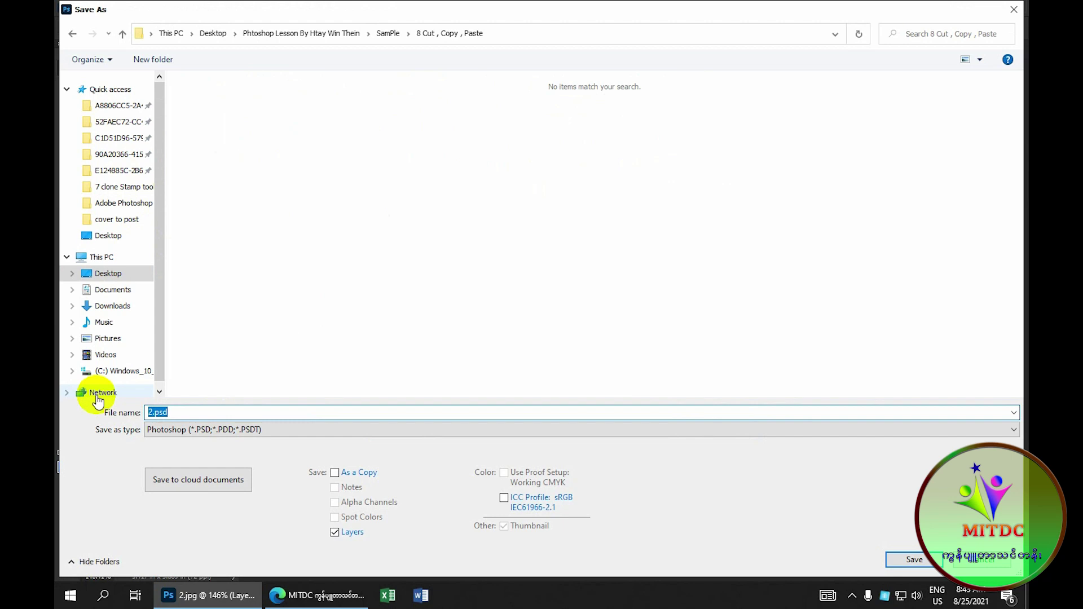
{"action": "type", "text": "001.jpg"}
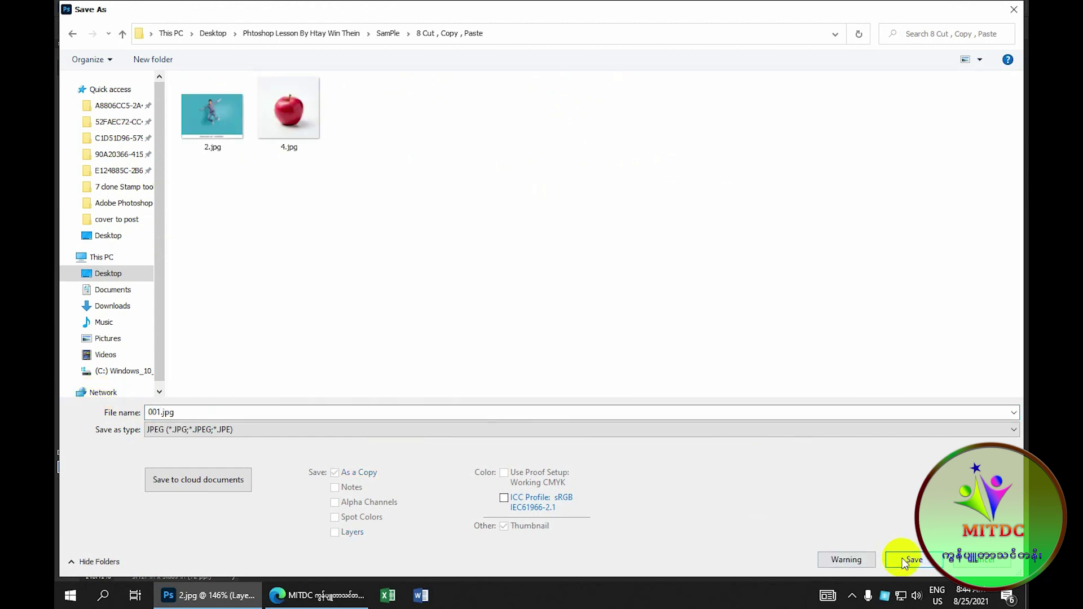
{"action": "left_click", "coordinate": [908, 559]}
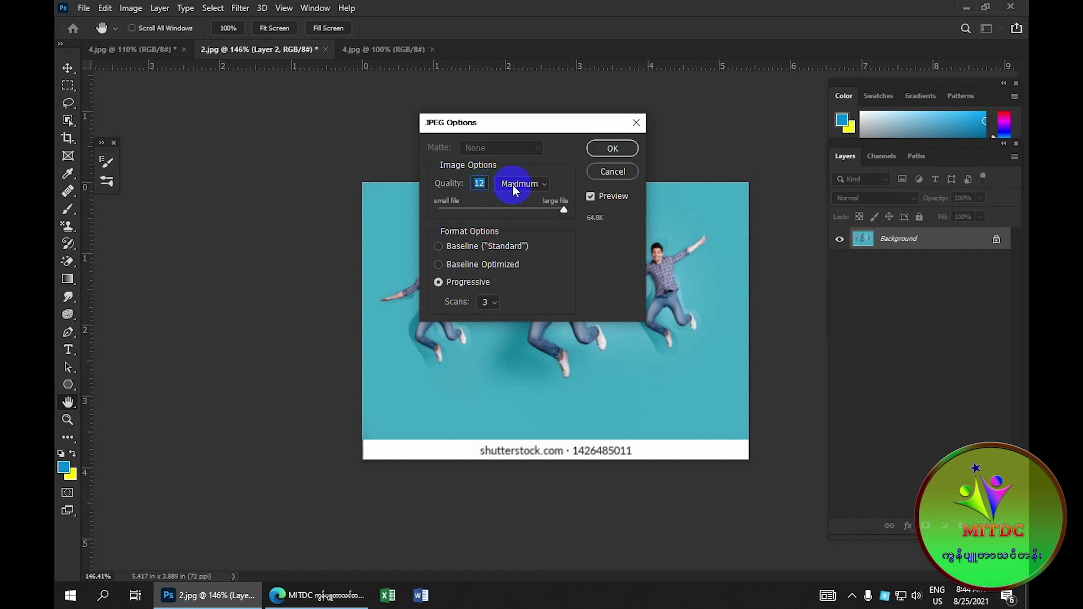
{"action": "left_click", "coordinate": [612, 149]}
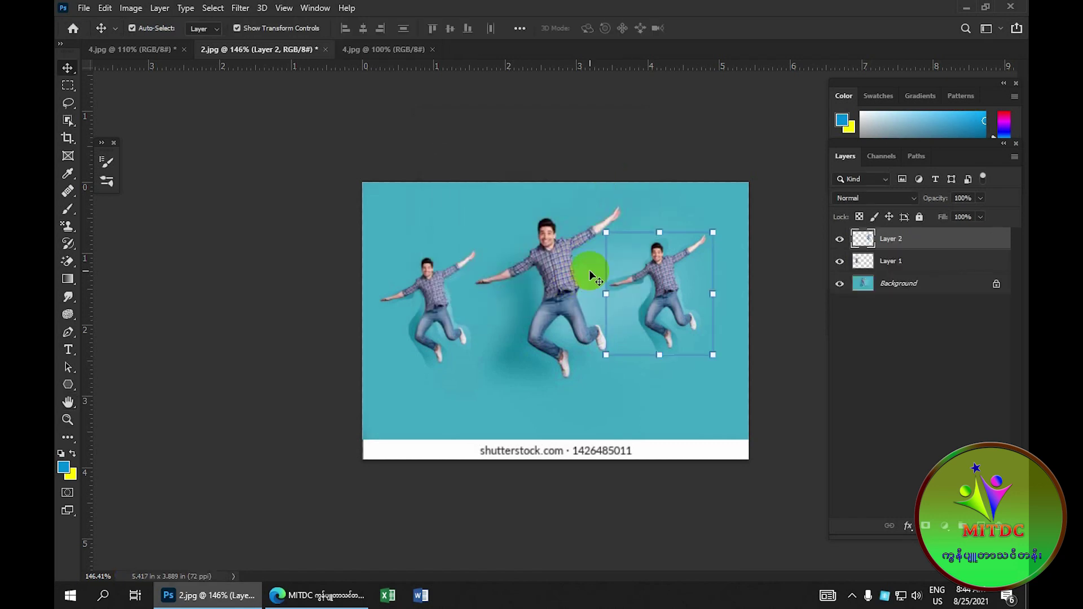
Step: Deselect the pasted man's layer and minimize Photoshop to reach the desktop
{"action": "left_click", "coordinate": [589, 270]}
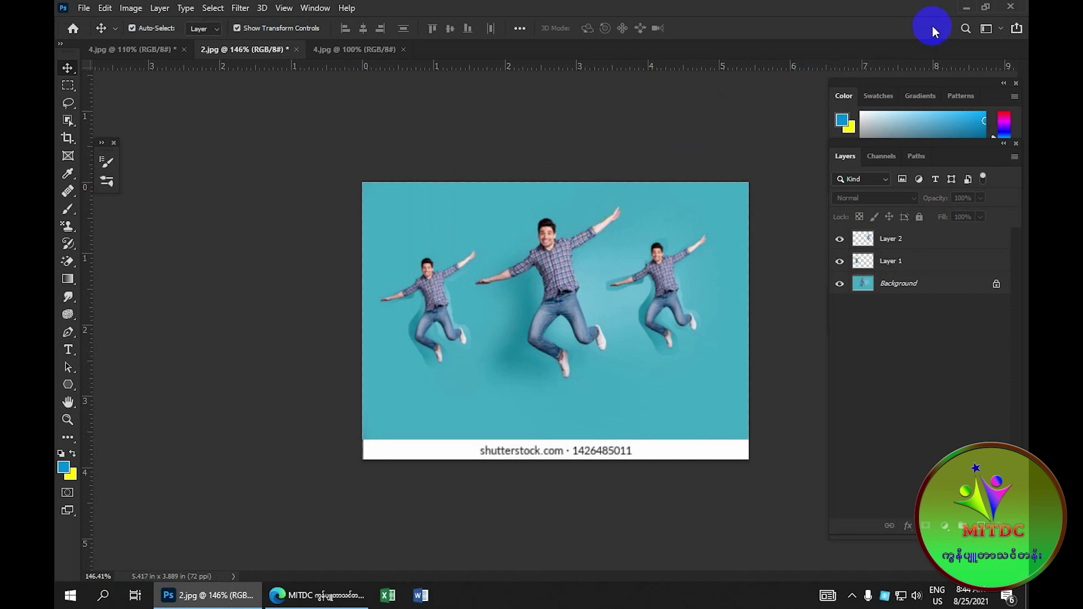
{"action": "left_click", "coordinate": [967, 7]}
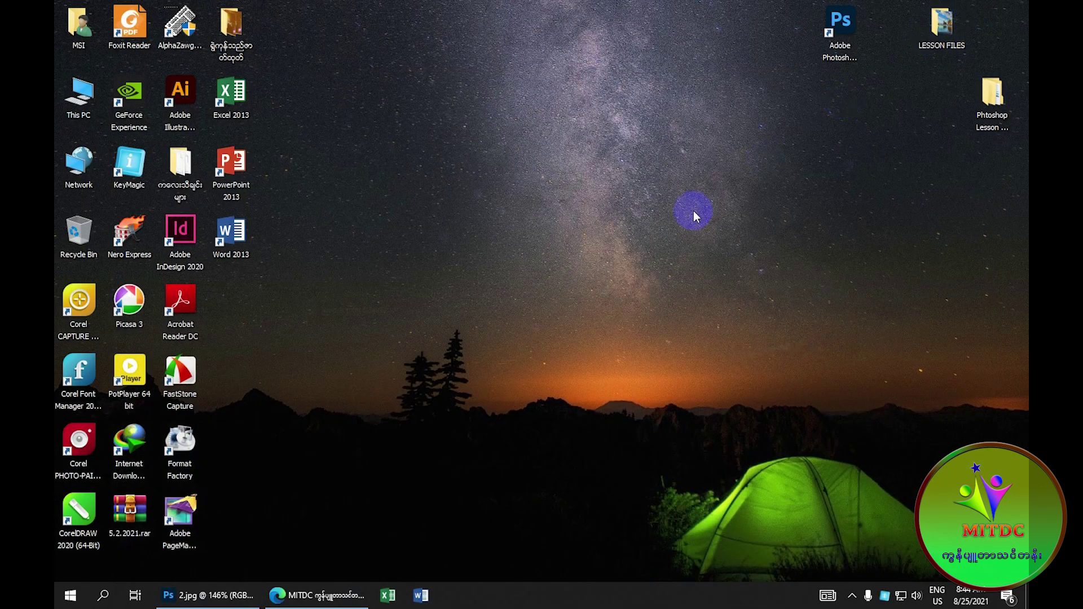